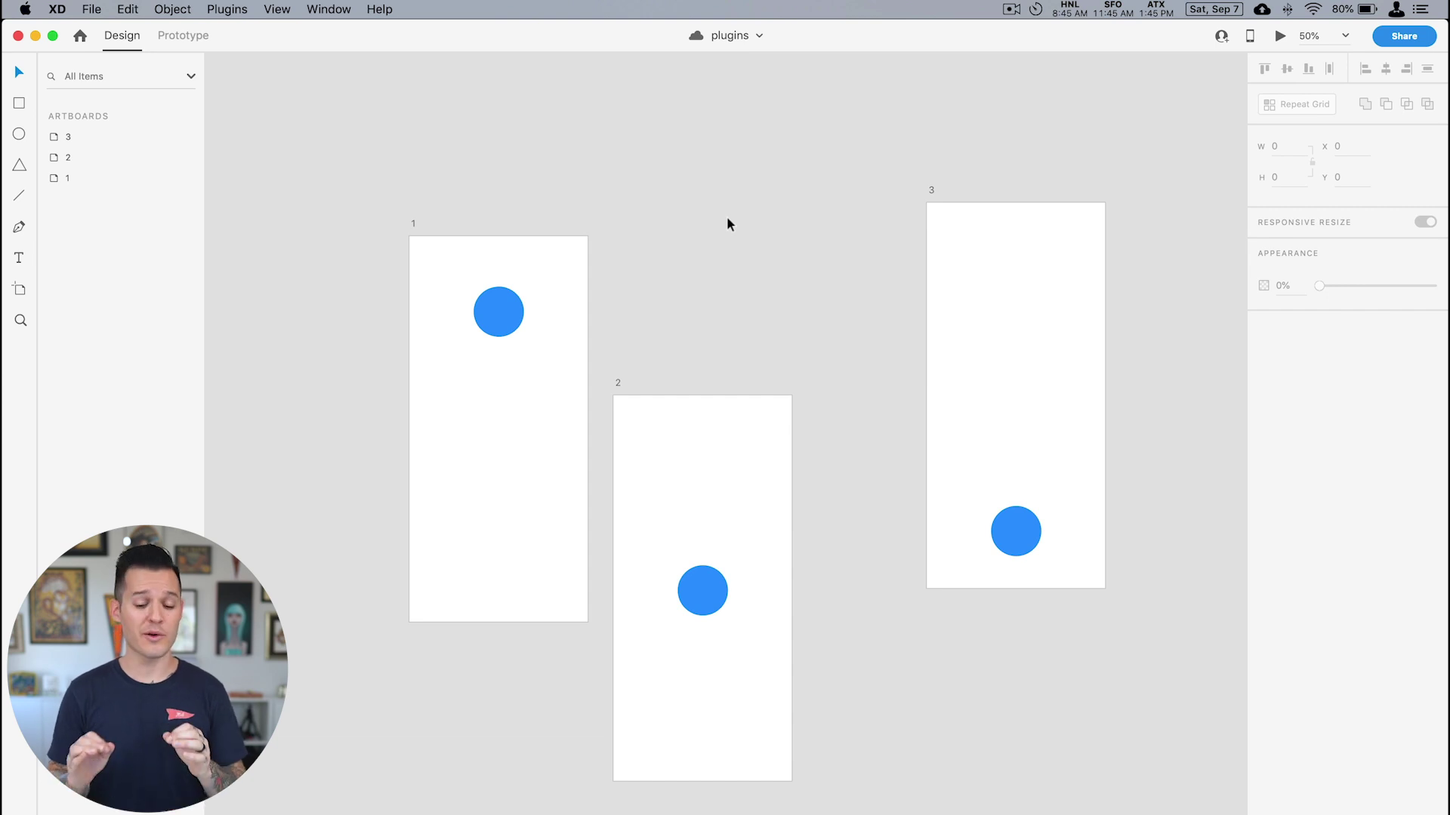
Open the Plugins menu to show the installed plugins.
{"action": "scroll", "coordinate": [680, 201], "scroll_direction": "right", "scroll_amount": 1}
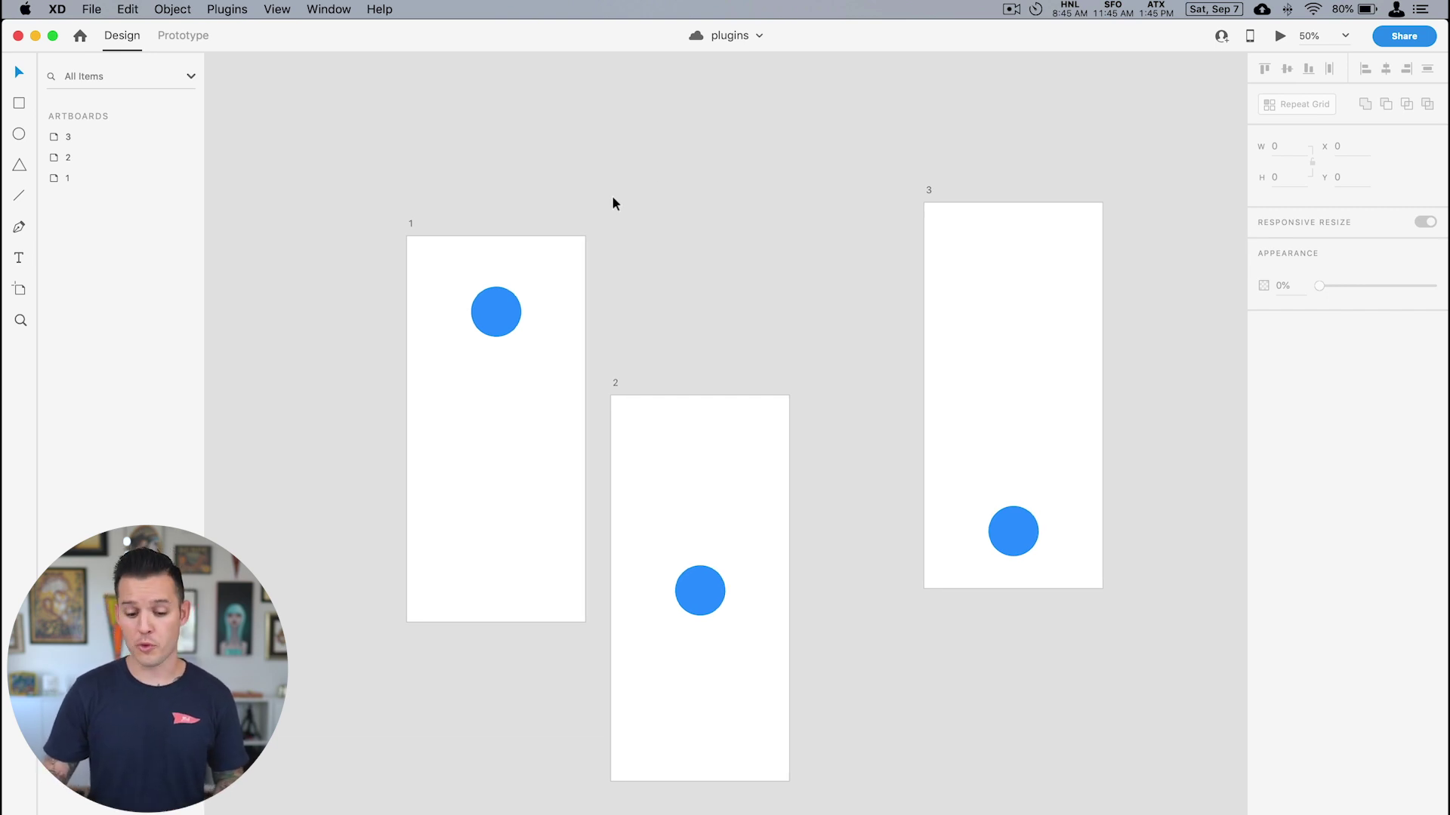
{"action": "left_click", "coordinate": [228, 10]}
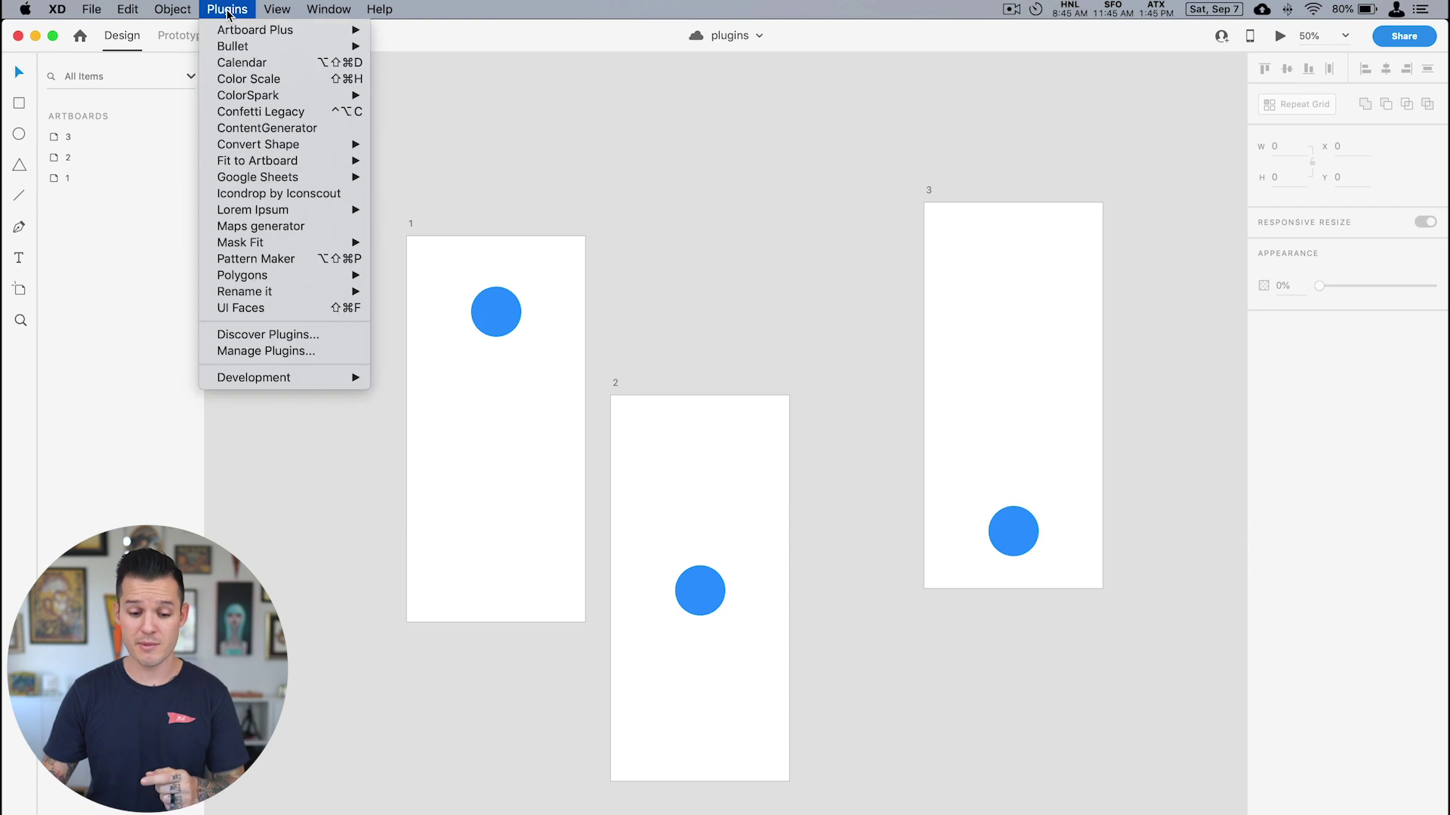
Use Artboard Plus > Rearrange Artboards into Grid to line up artboards 1, 2 and 3.
{"action": "mouse_move", "coordinate": [230, 31]}
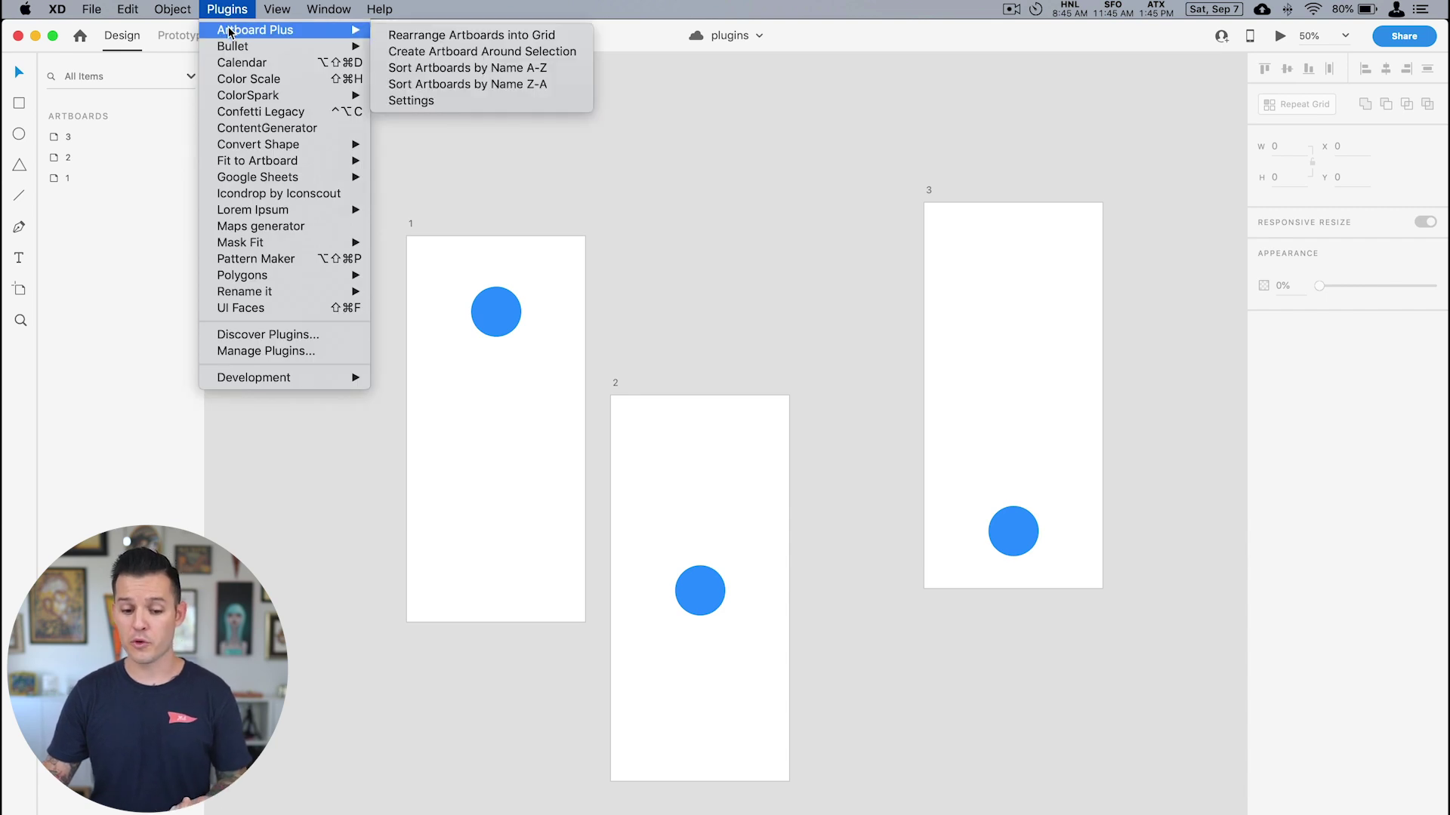
{"action": "left_click", "coordinate": [423, 35]}
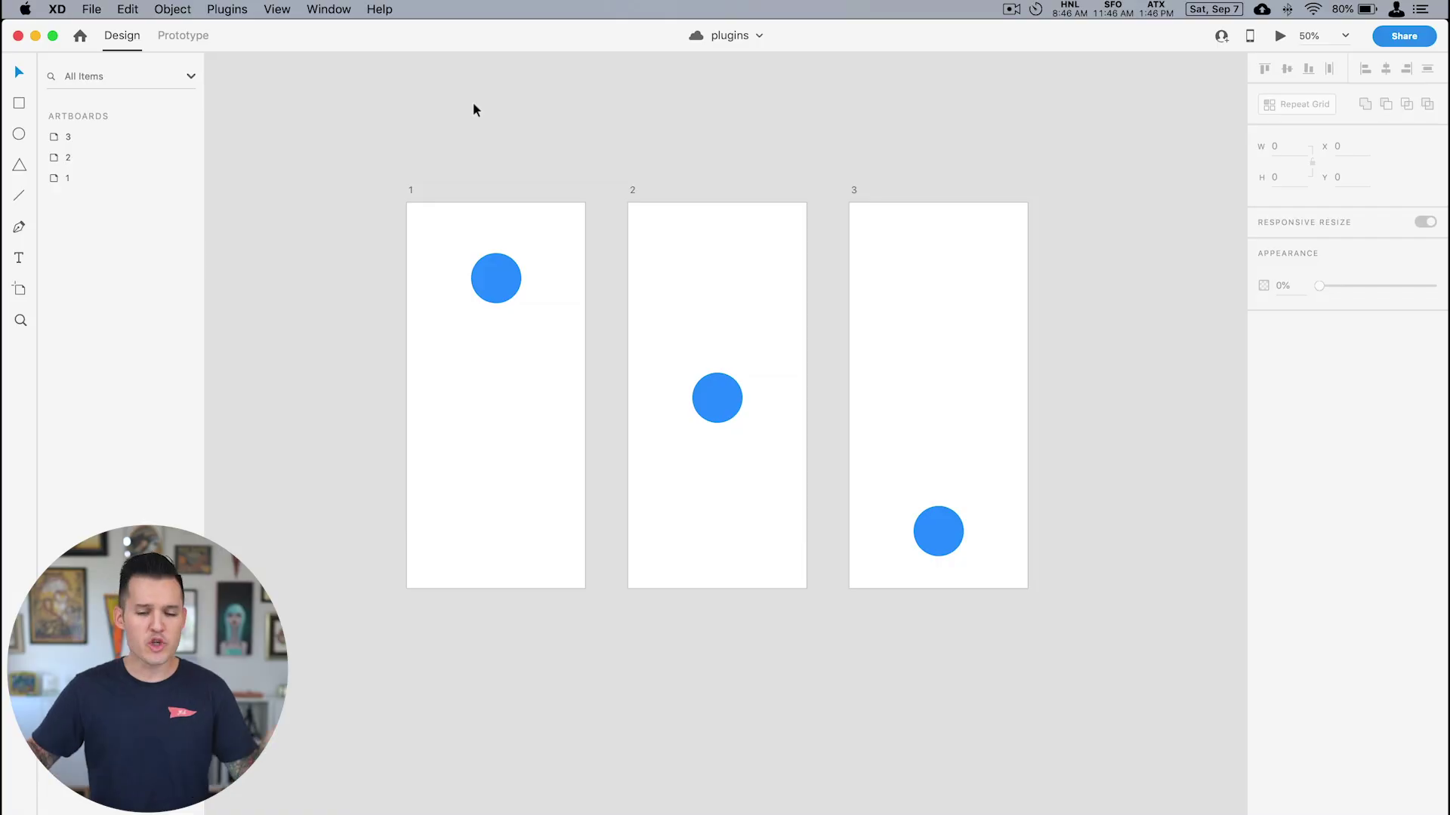
Duplicate artboard 3 into 3 – 1 and 3 – 2, moving each copy's circle.
{"action": "scroll", "coordinate": [830, 135], "scroll_direction": "right", "scroll_amount": 3}
{"action": "left_click", "coordinate": [537, 168]}
{"action": "key", "text": "super+d"}
{"action": "left_click", "coordinate": [889, 408]}
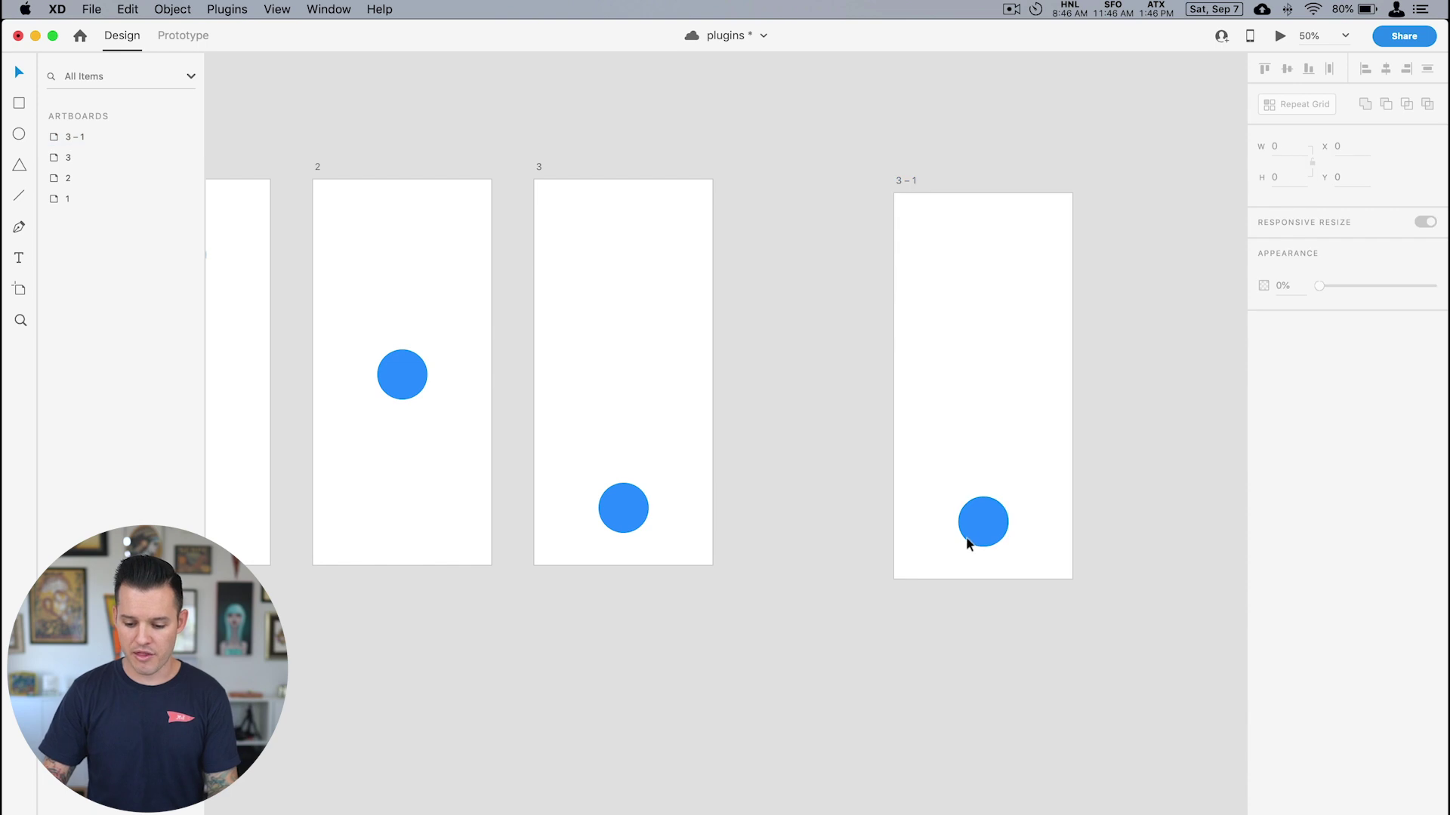
{"action": "left_click_drag", "start_coordinate": [966, 538], "coordinate": [1003, 466]}
{"action": "left_click_drag", "start_coordinate": [903, 179], "coordinate": [857, 724]}
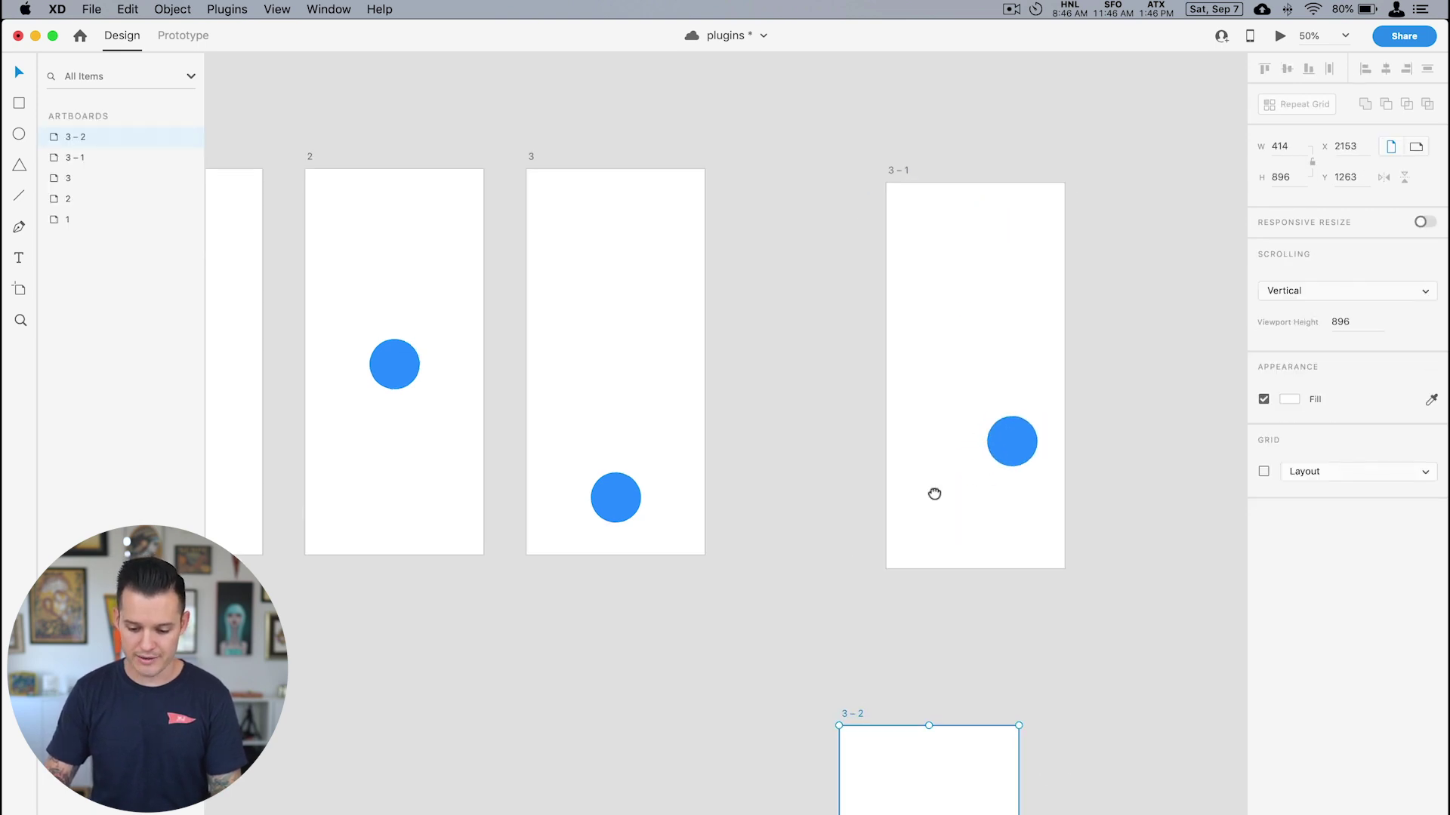
{"action": "left_click_drag", "start_coordinate": [1036, 700], "coordinate": [862, 274]}
{"action": "left_click_drag", "start_coordinate": [815, 565], "coordinate": [774, 476]}
{"action": "left_click", "coordinate": [940, 421]}
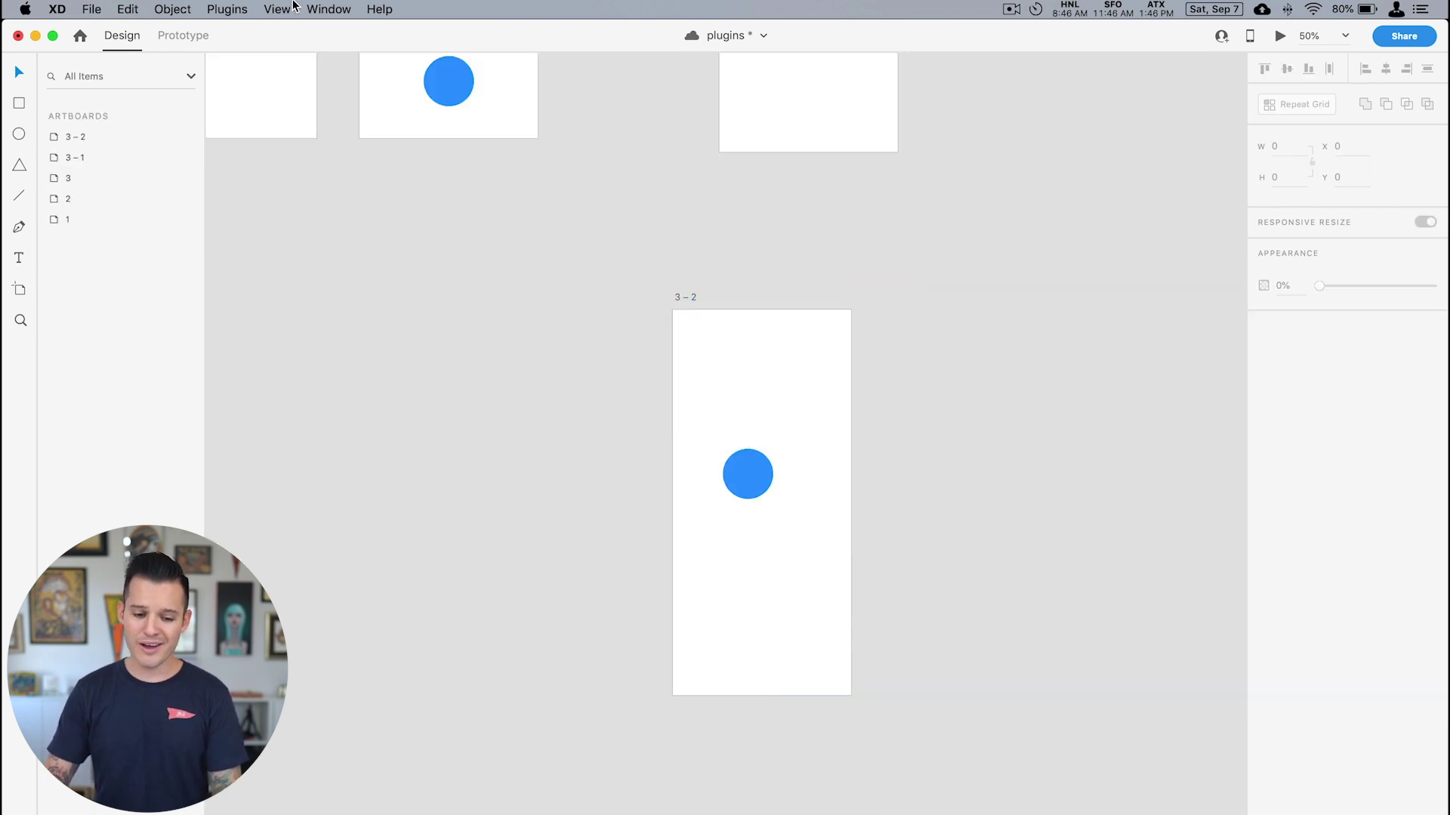
Rearrange all artboards into a grid with Artboard Plus.
{"action": "left_click", "coordinate": [226, 9]}
{"action": "mouse_move", "coordinate": [257, 30]}
{"action": "left_click", "coordinate": [471, 35]}
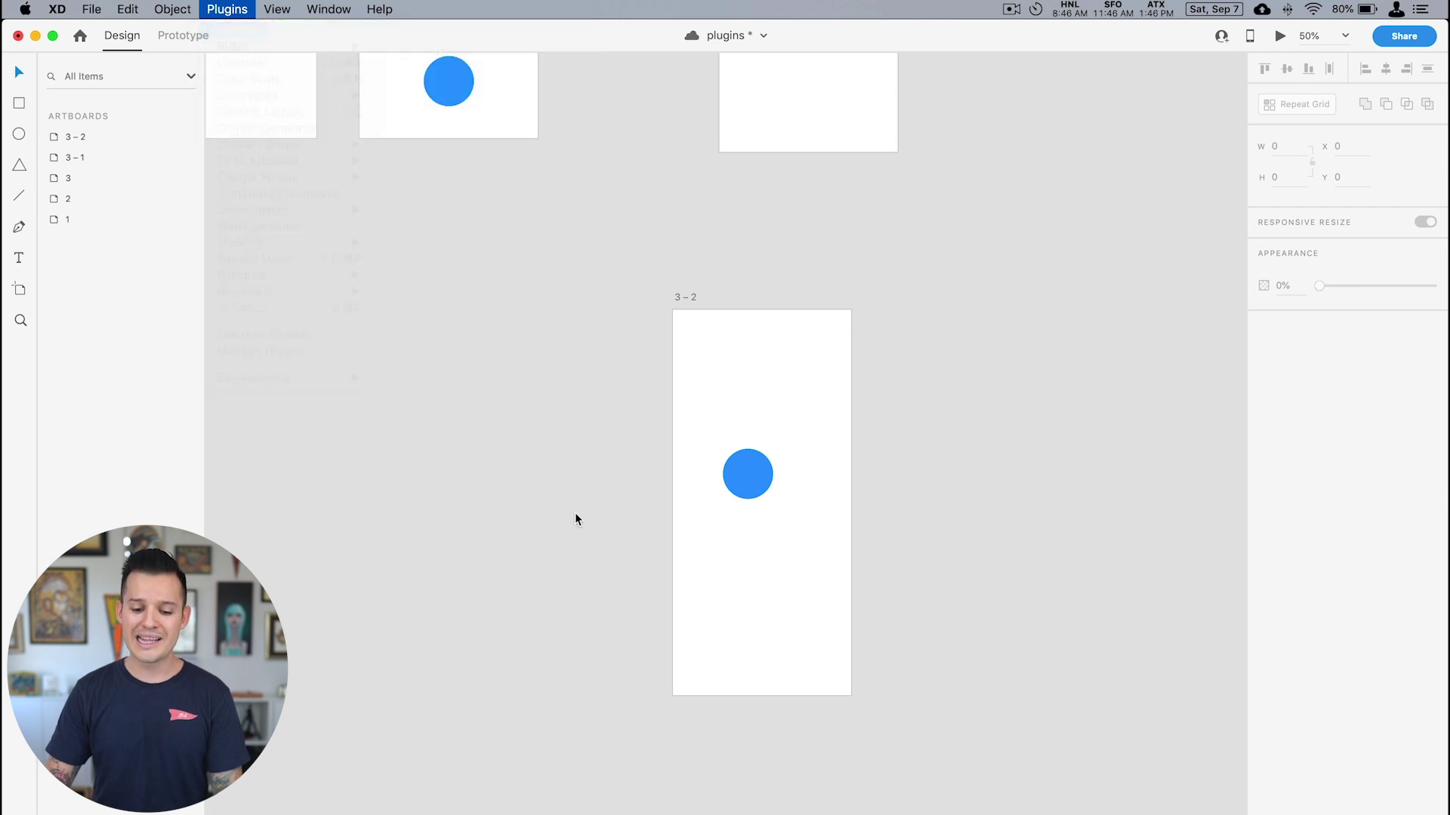
{"action": "scroll", "coordinate": [797, 644], "scroll_direction": "up", "scroll_amount": 5}
{"action": "scroll", "coordinate": [797, 644], "scroll_direction": "left", "scroll_amount": 5}
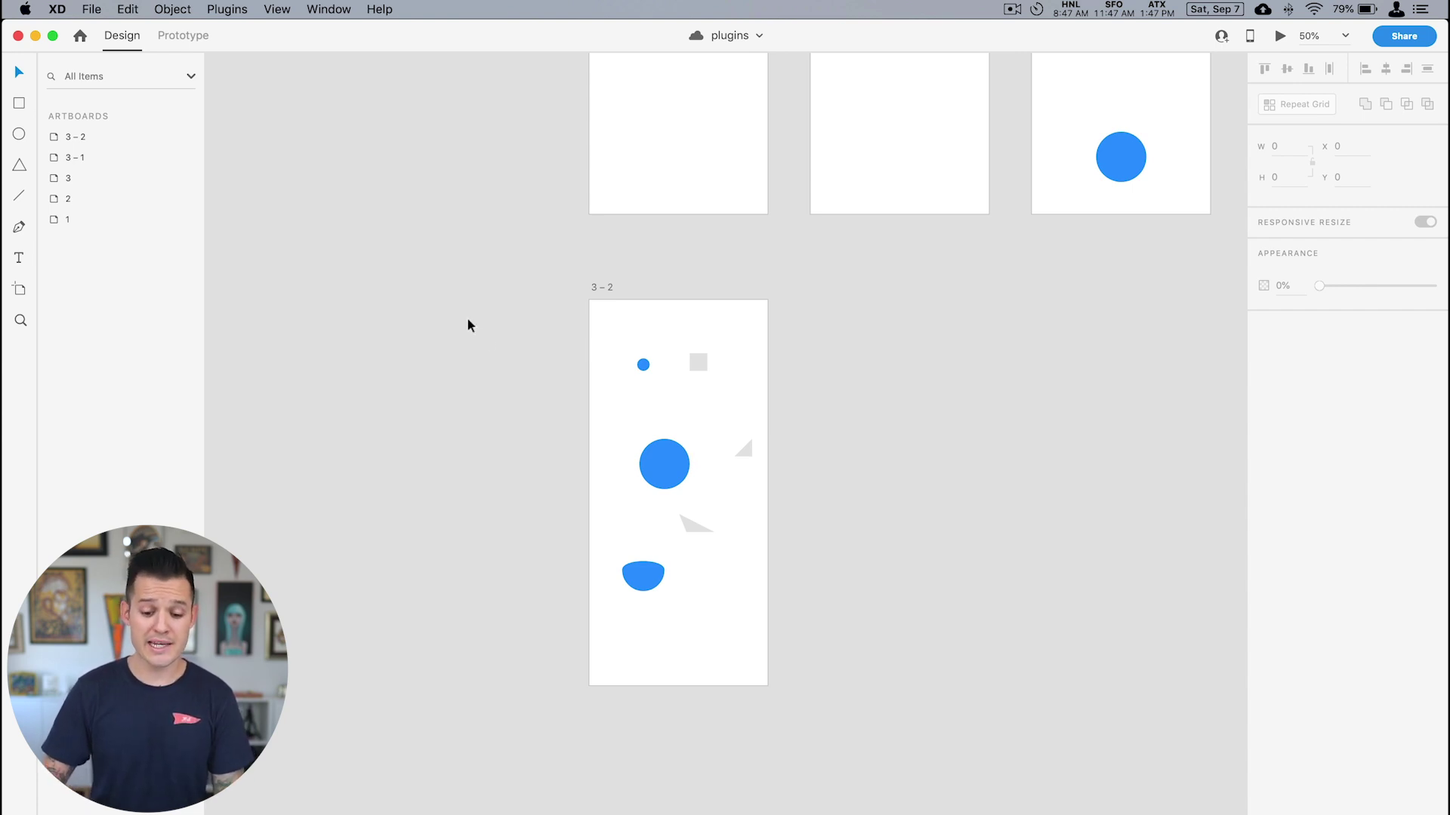
Zoom in on artboard 3 – 2 and select its six shapes.
{"action": "key", "text": "z"}
{"action": "left_click_drag", "start_coordinate": [532, 286], "coordinate": [868, 642]}
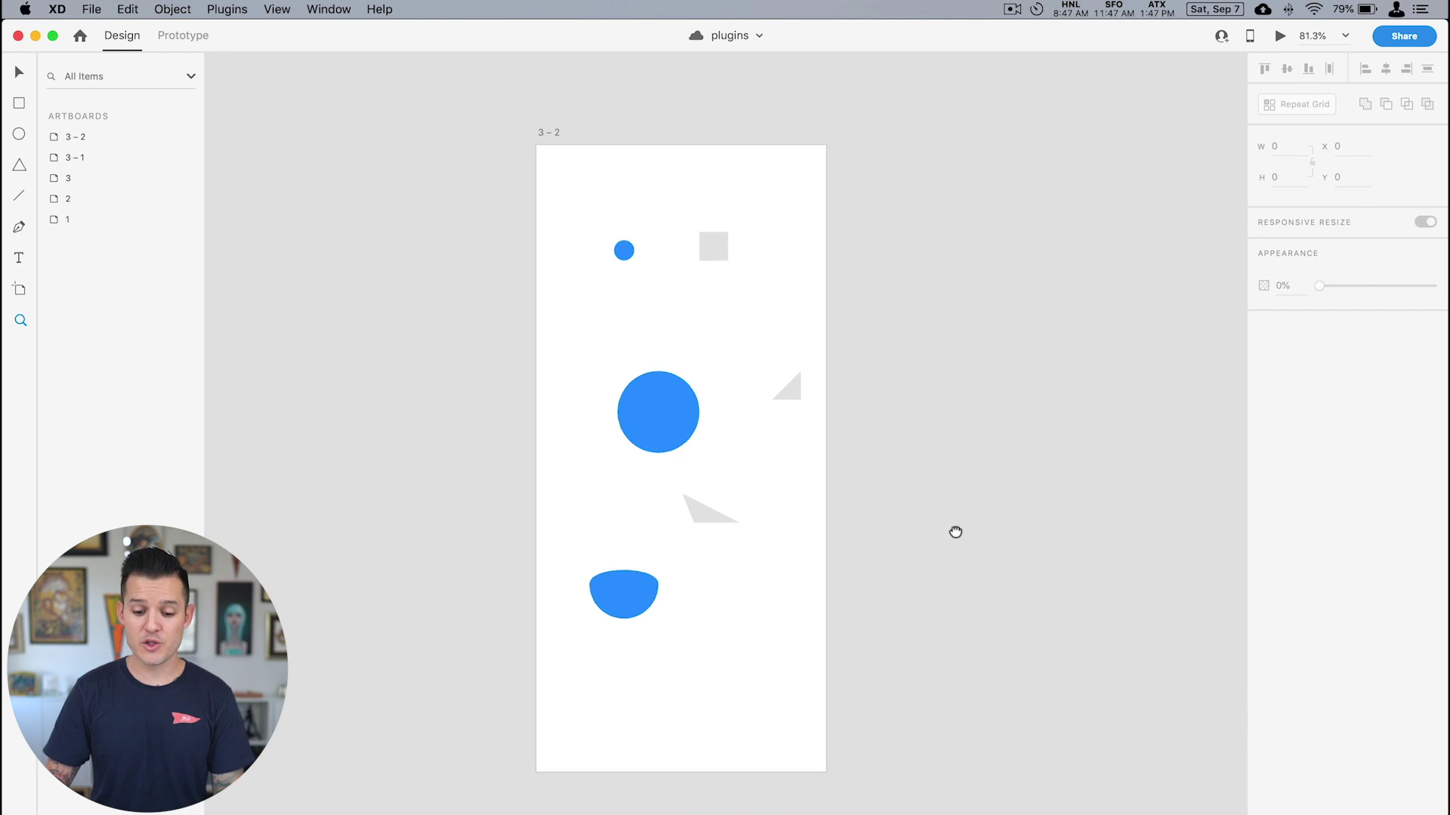
{"action": "left_click_drag", "start_coordinate": [446, 149], "coordinate": [1028, 734]}
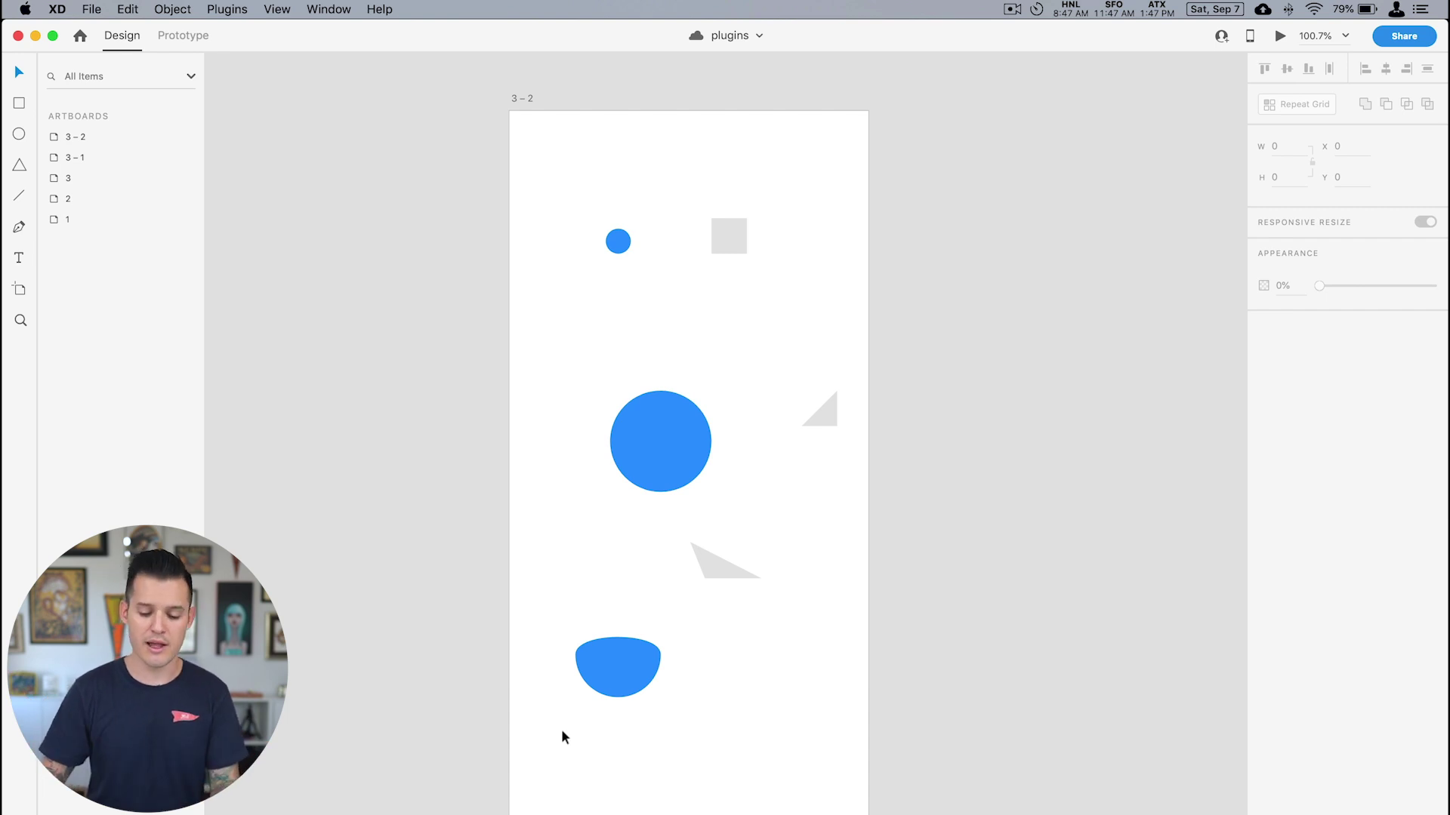
{"action": "left_click_drag", "start_coordinate": [544, 770], "coordinate": [841, 189]}
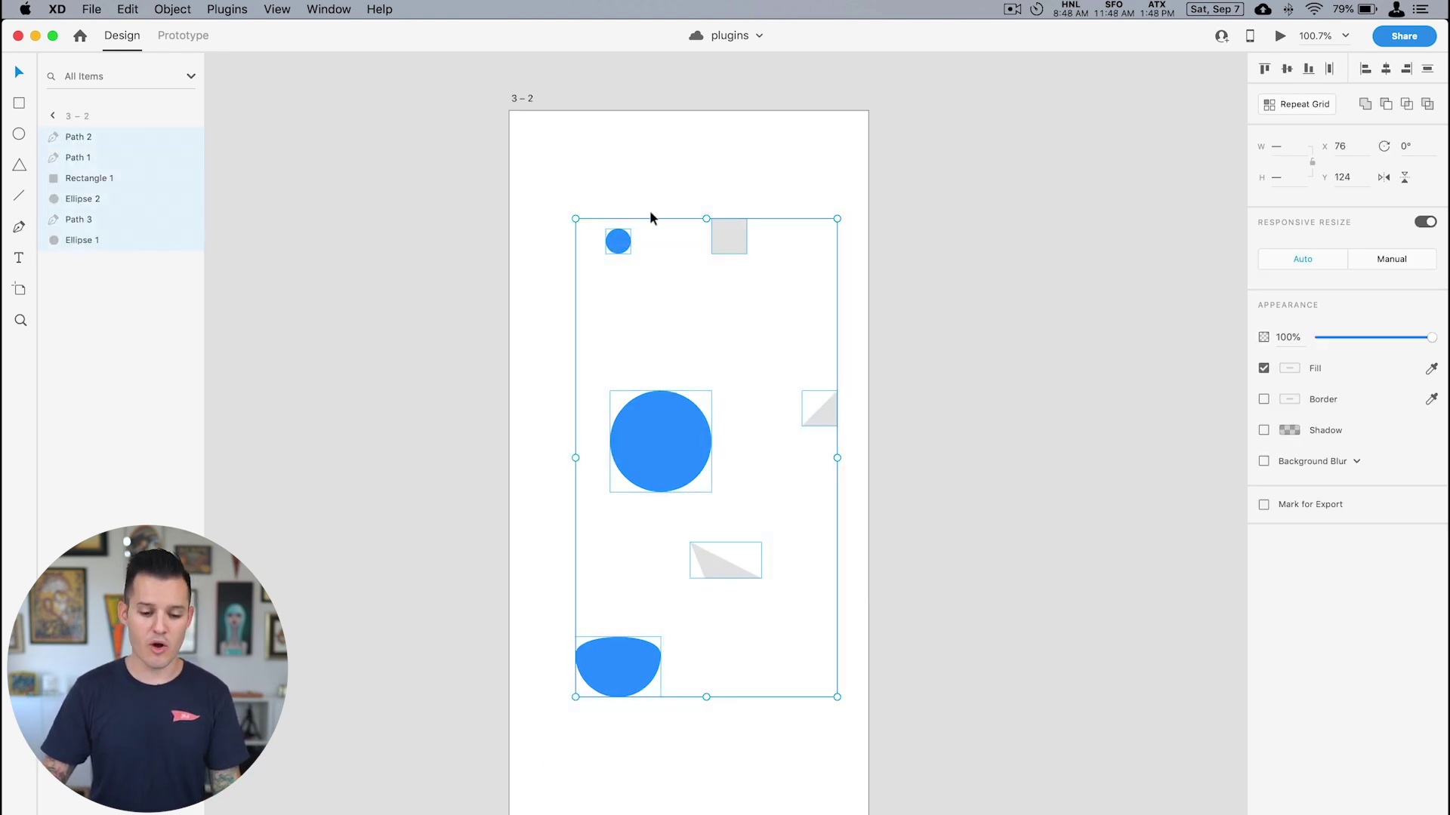
Start Confetti Legacy with 6 columns and 14 rows, regenerating the preview several times.
{"action": "left_click", "coordinate": [230, 9]}
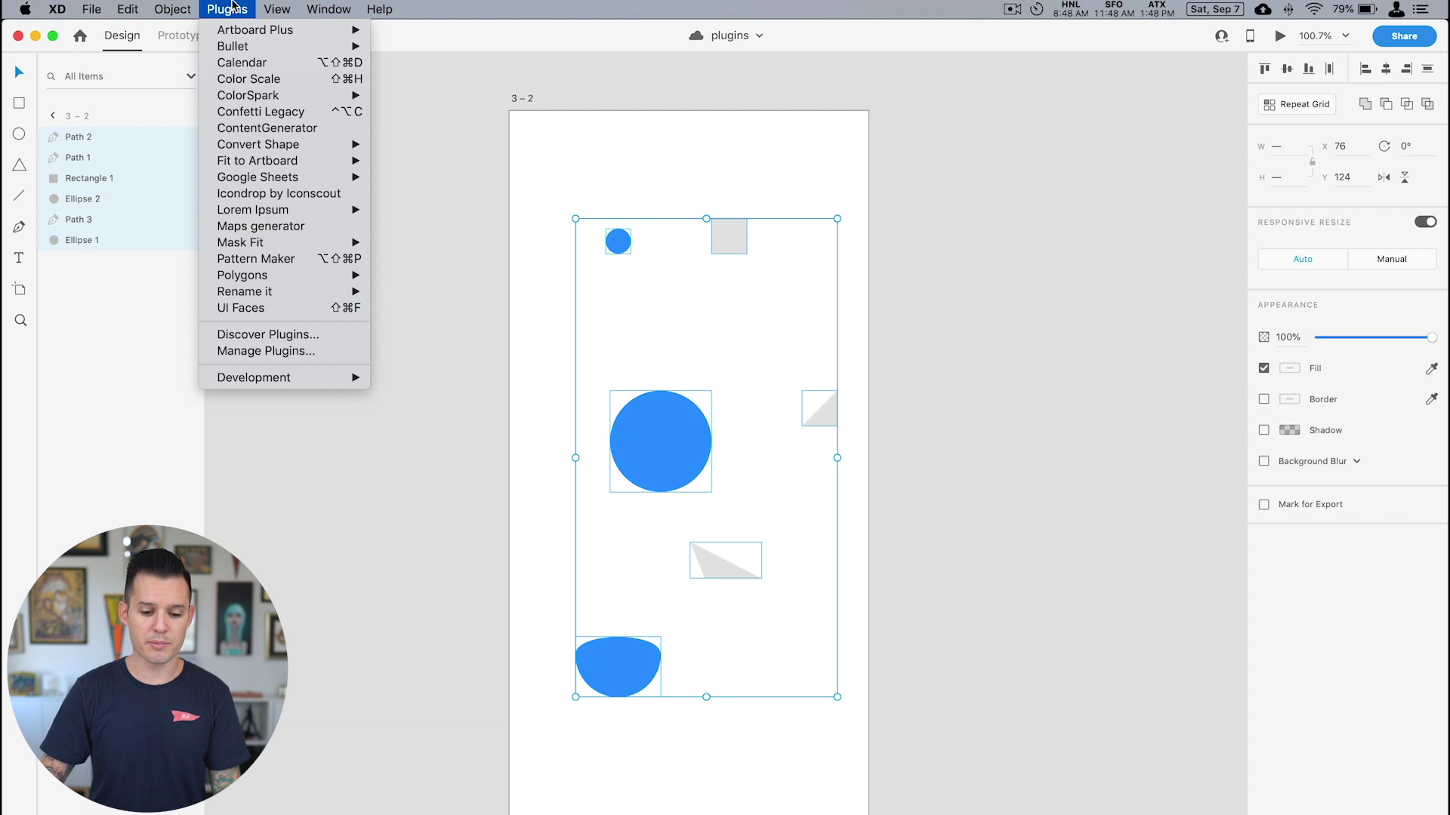
{"action": "left_click", "coordinate": [276, 111]}
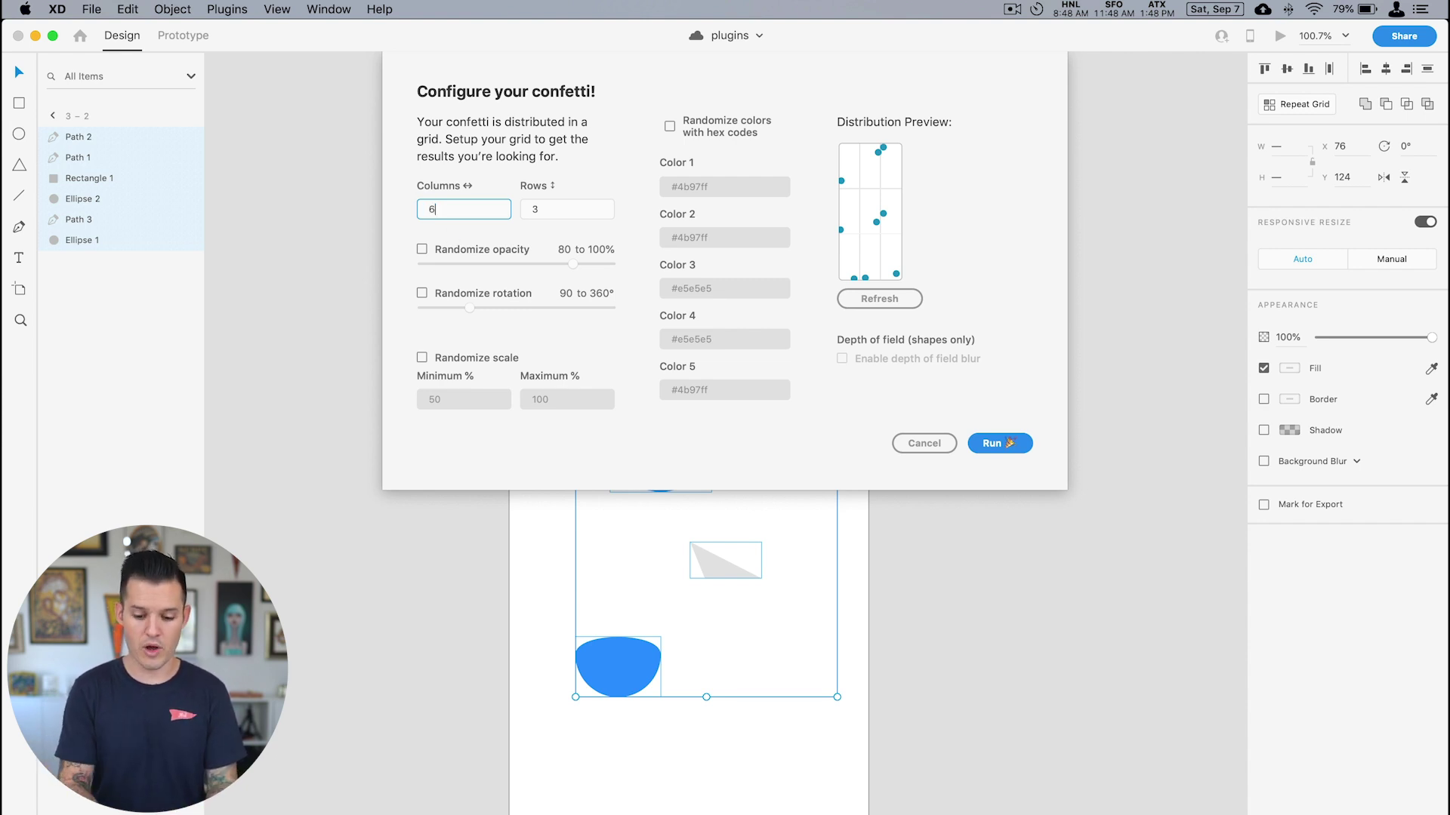
{"action": "type", "text": "6"}
{"action": "key", "text": "Tab"}
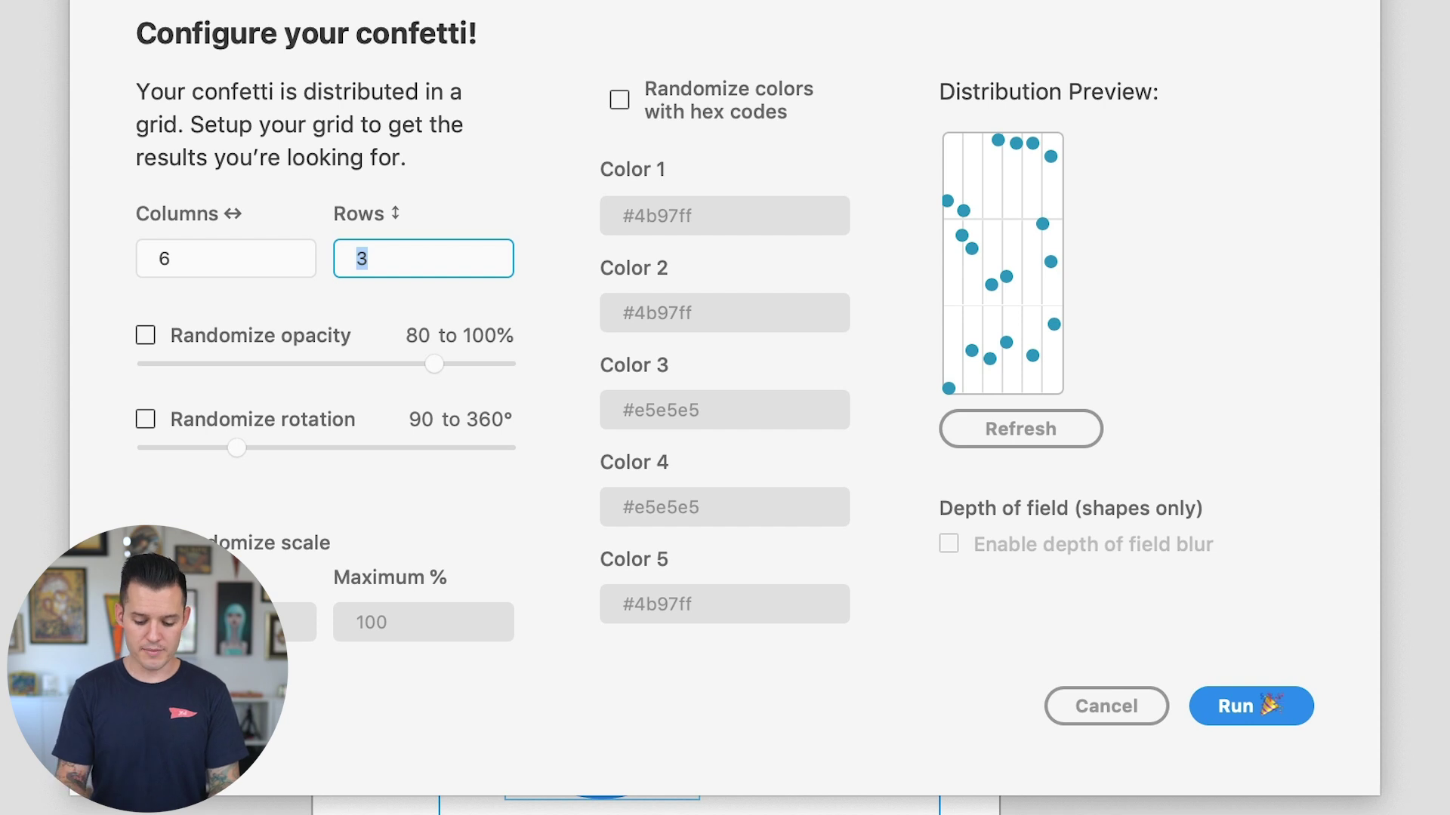
{"action": "type", "text": "14"}
{"action": "key", "text": "shift+Tab"}
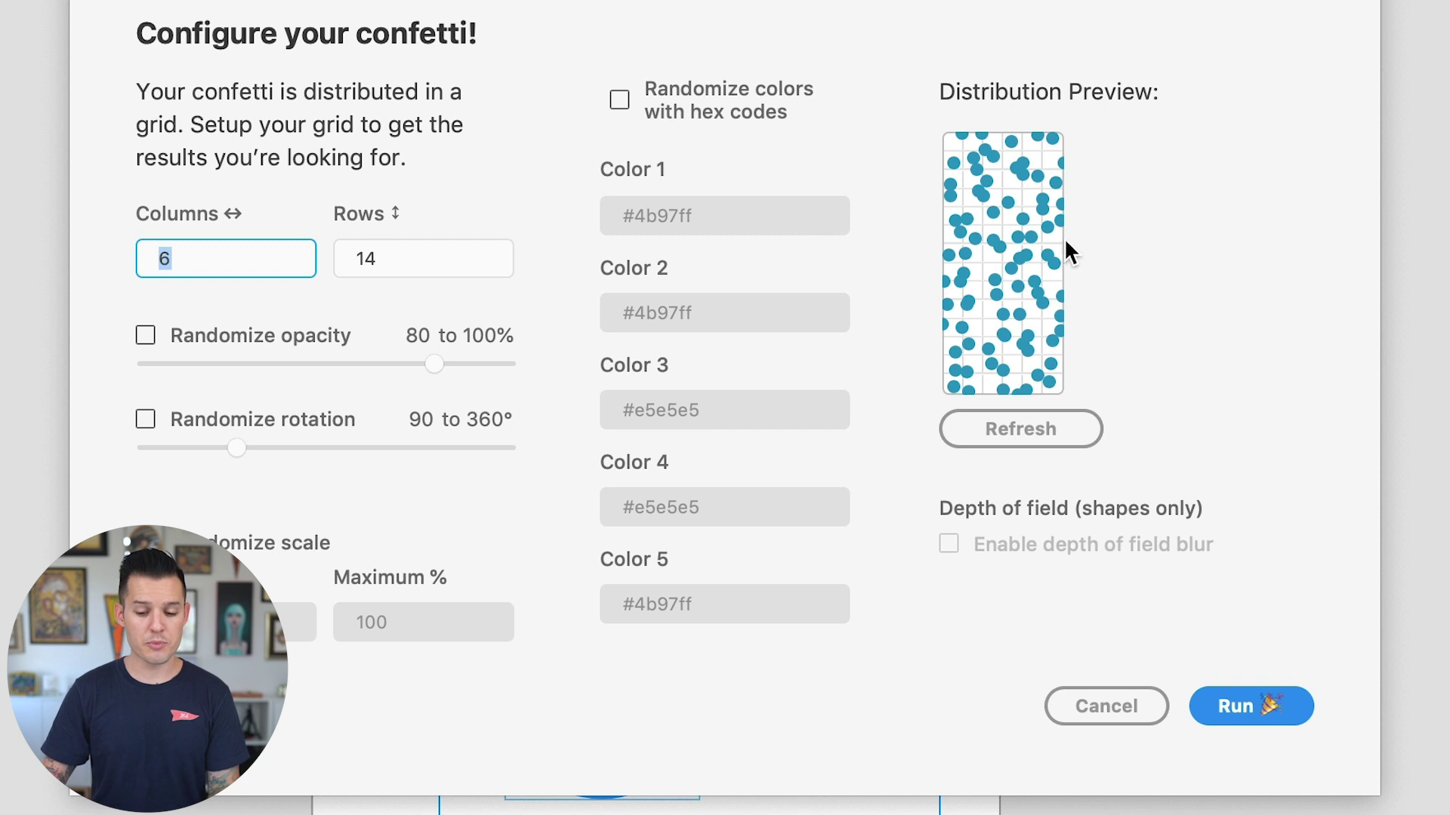
{"action": "left_click", "coordinate": [1007, 433]}
{"action": "left_click", "coordinate": [1007, 434]}
{"action": "left_click", "coordinate": [1007, 434]}
{"action": "left_click", "coordinate": [1007, 436]}
{"action": "left_click", "coordinate": [1007, 436]}
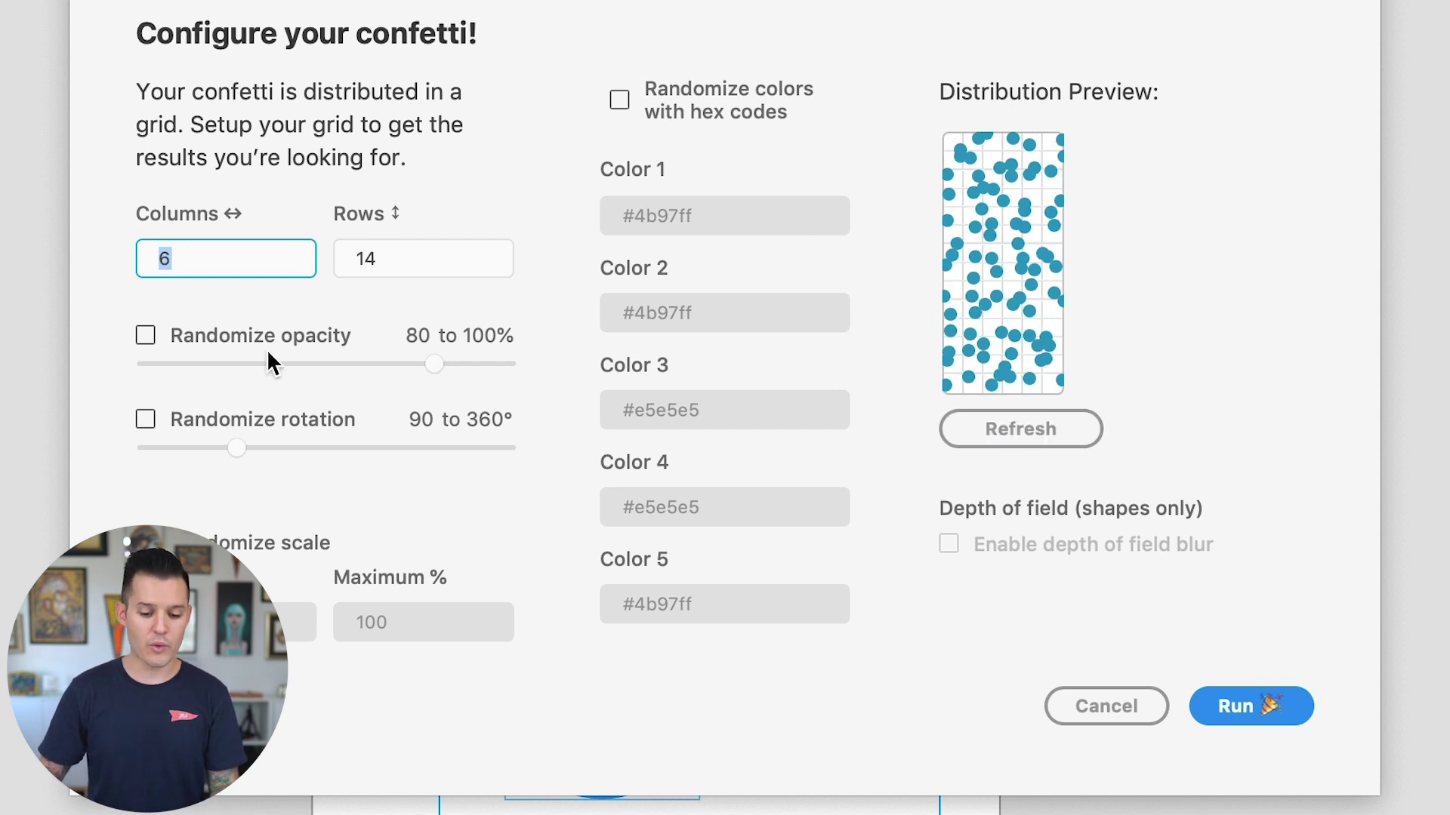
Randomize opacity 47–100%, rotation 62–360° and scale, then generate the confetti.
{"action": "left_click", "coordinate": [143, 333]}
{"action": "left_click_drag", "start_coordinate": [417, 365], "coordinate": [317, 365]}
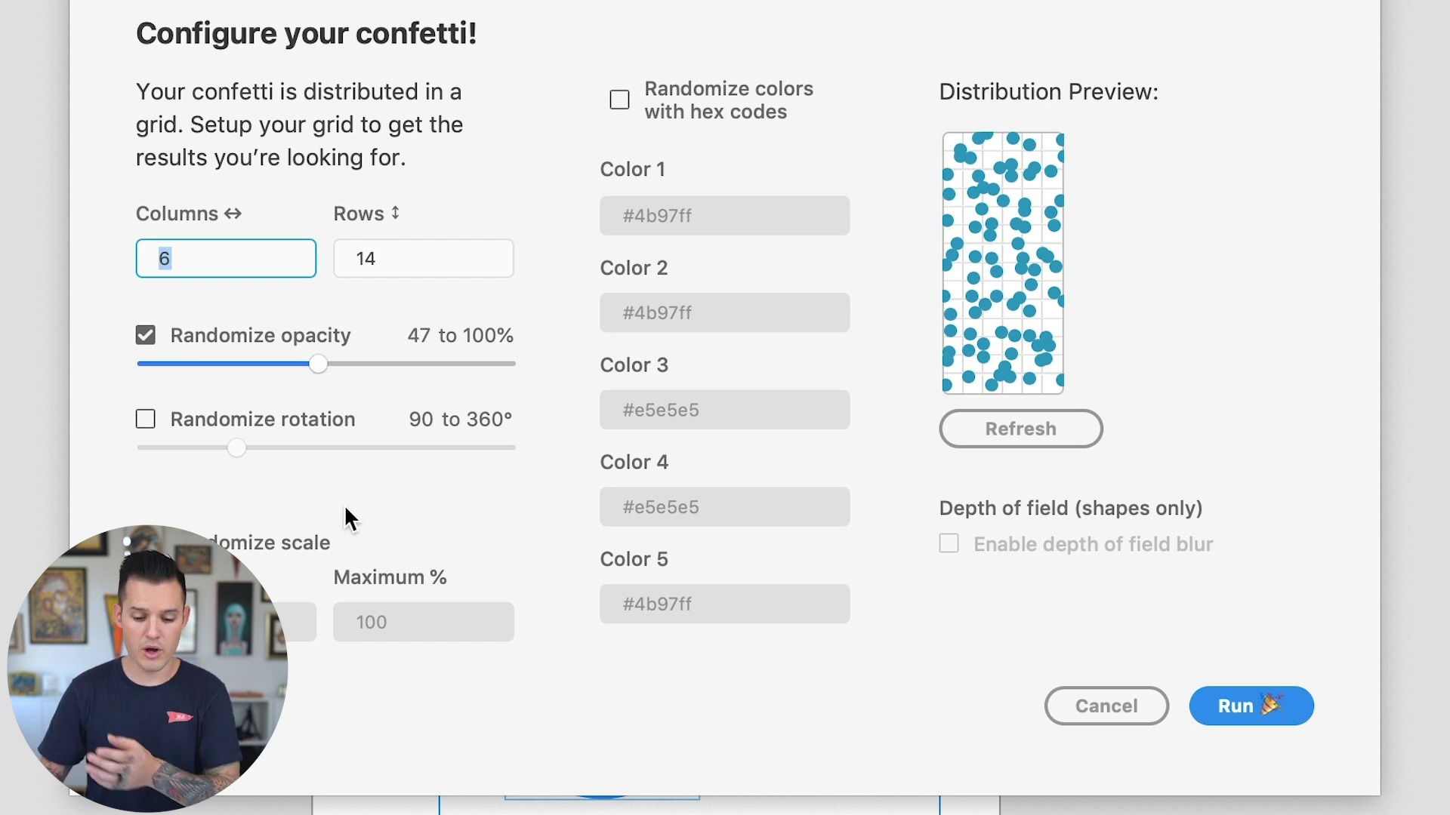
{"action": "left_click", "coordinate": [145, 419]}
{"action": "left_click_drag", "start_coordinate": [237, 449], "coordinate": [211, 450]}
{"action": "left_click", "coordinate": [145, 543]}
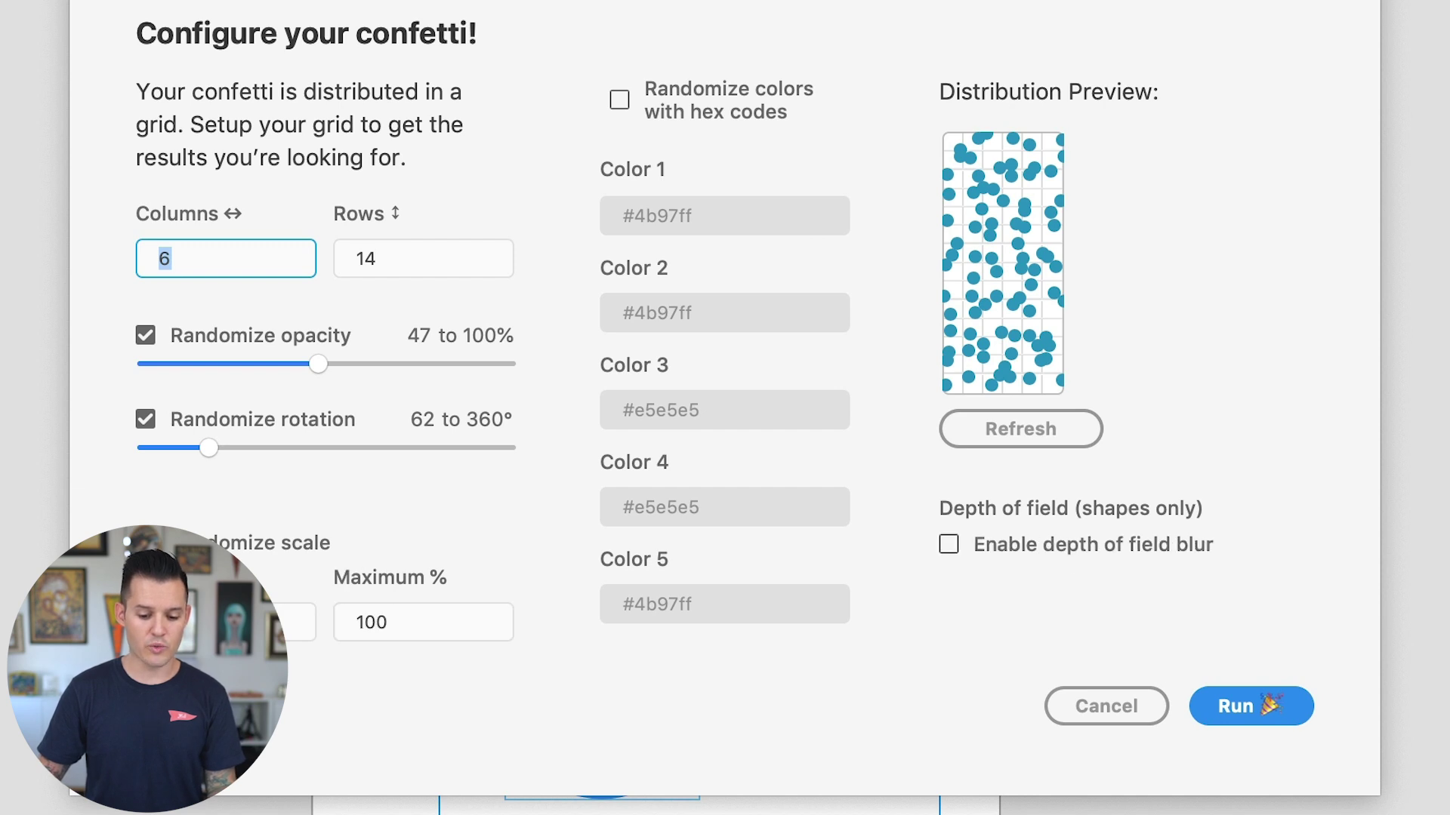
{"action": "left_click", "coordinate": [1021, 437]}
{"action": "left_click", "coordinate": [1021, 438]}
{"action": "left_click", "coordinate": [1021, 438]}
{"action": "left_click", "coordinate": [1021, 438]}
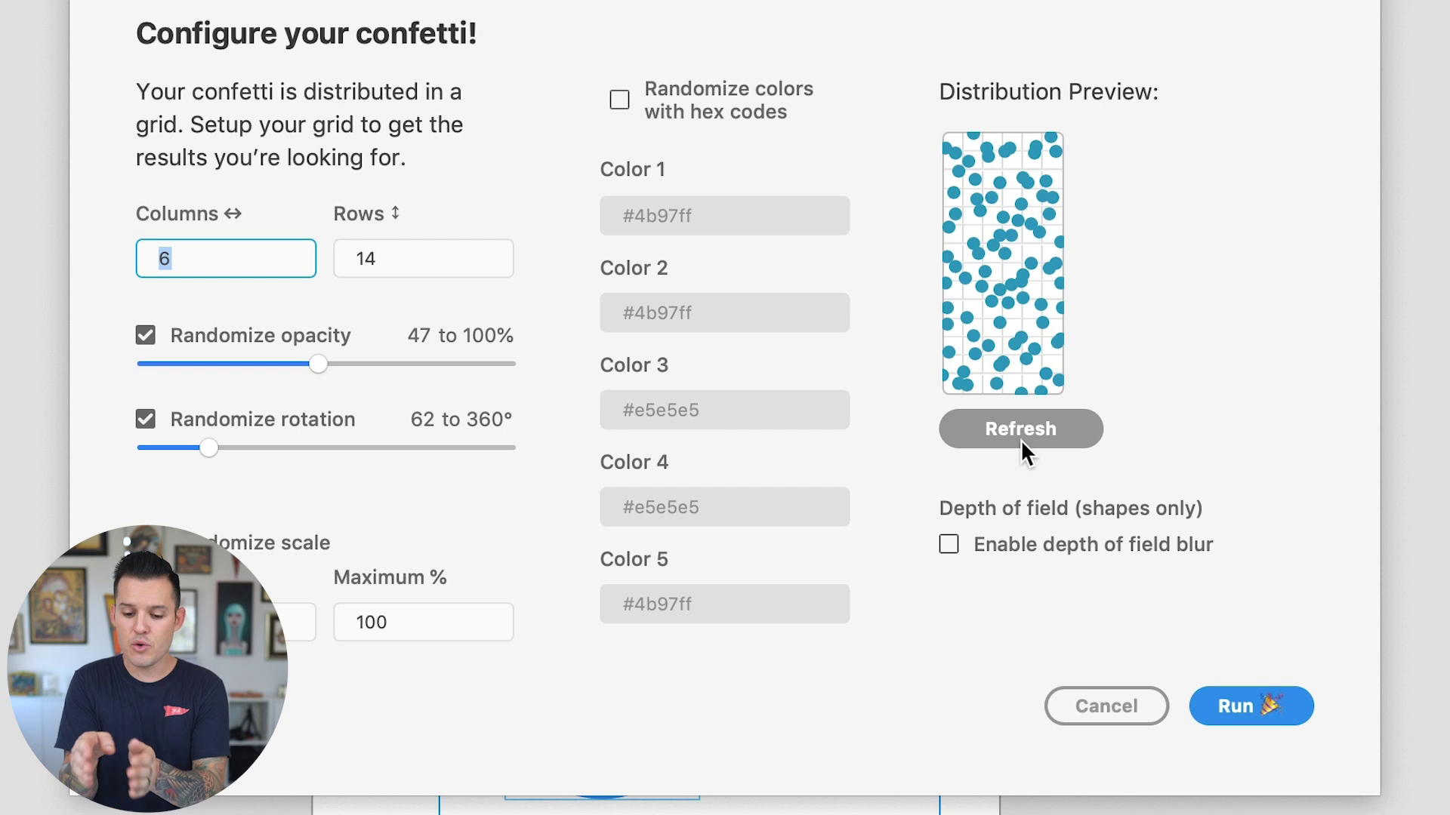
{"action": "left_click", "coordinate": [1267, 715]}
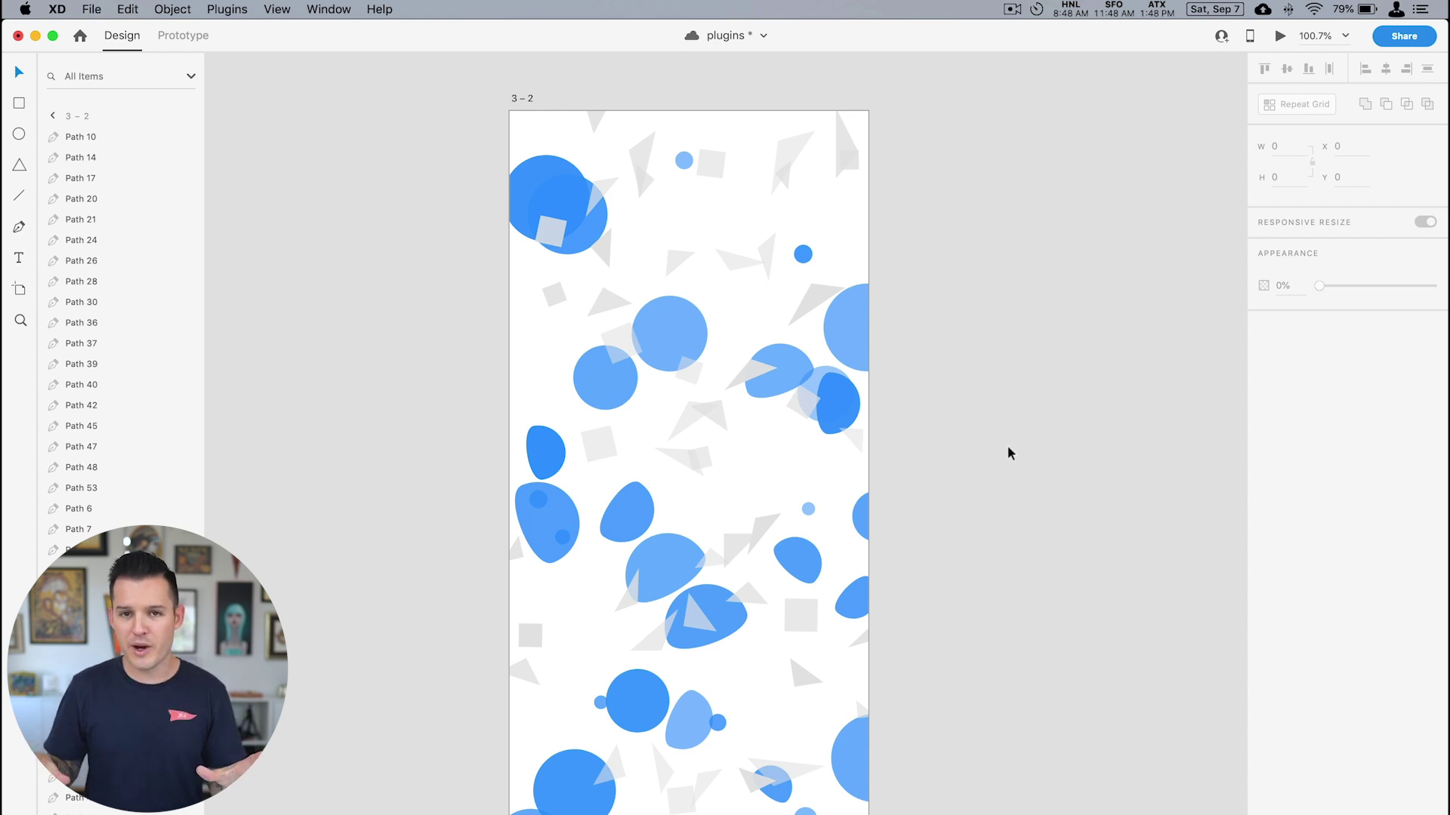
Zoom out to 75%, group the confetti paths into Group 1, and move it up-right.
{"action": "left_click", "coordinate": [1024, 440]}
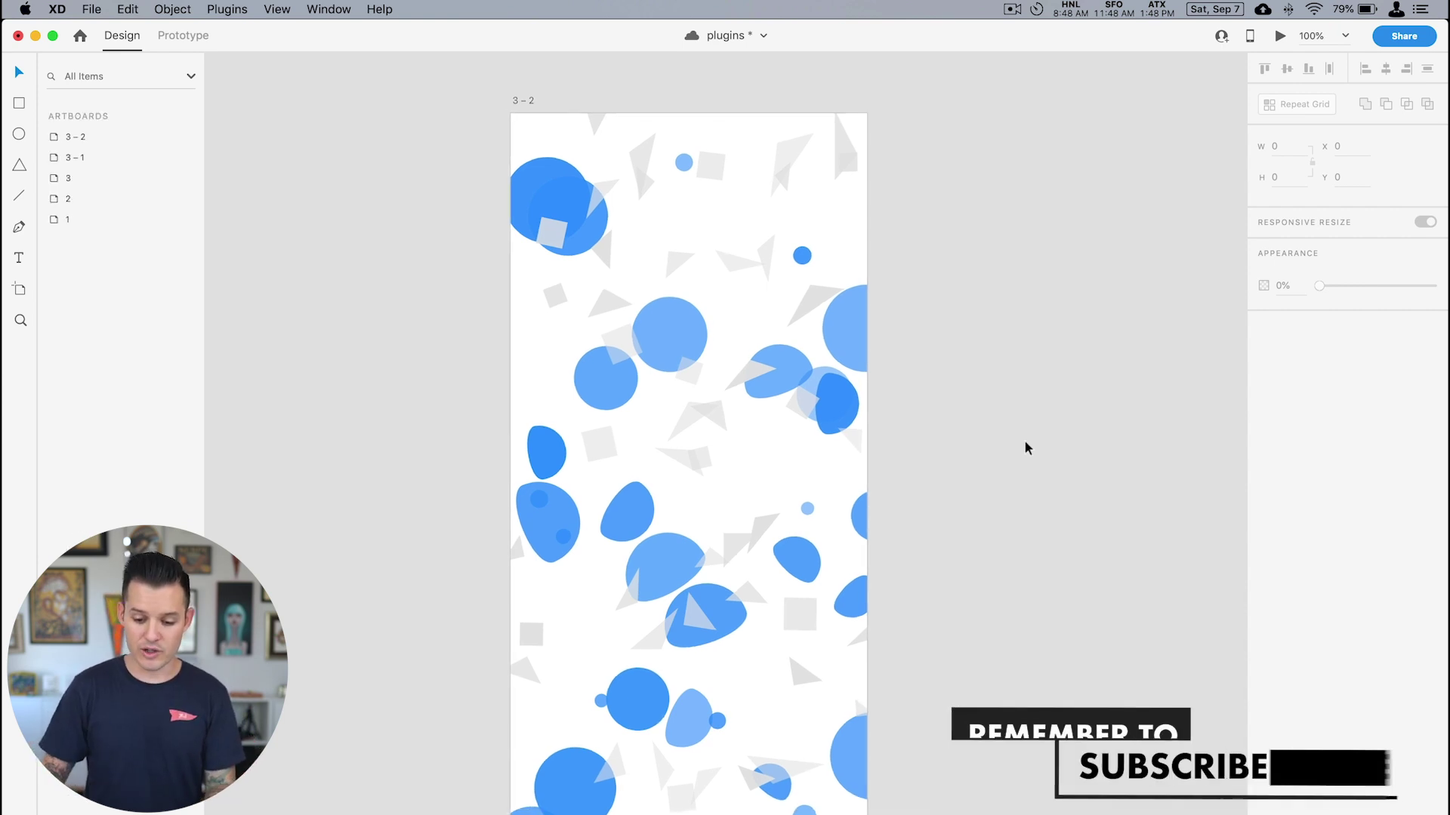
{"action": "key", "text": "super+minus"}
{"action": "left_click_drag", "start_coordinate": [991, 145], "coordinate": [419, 761]}
{"action": "key", "text": "super+g"}
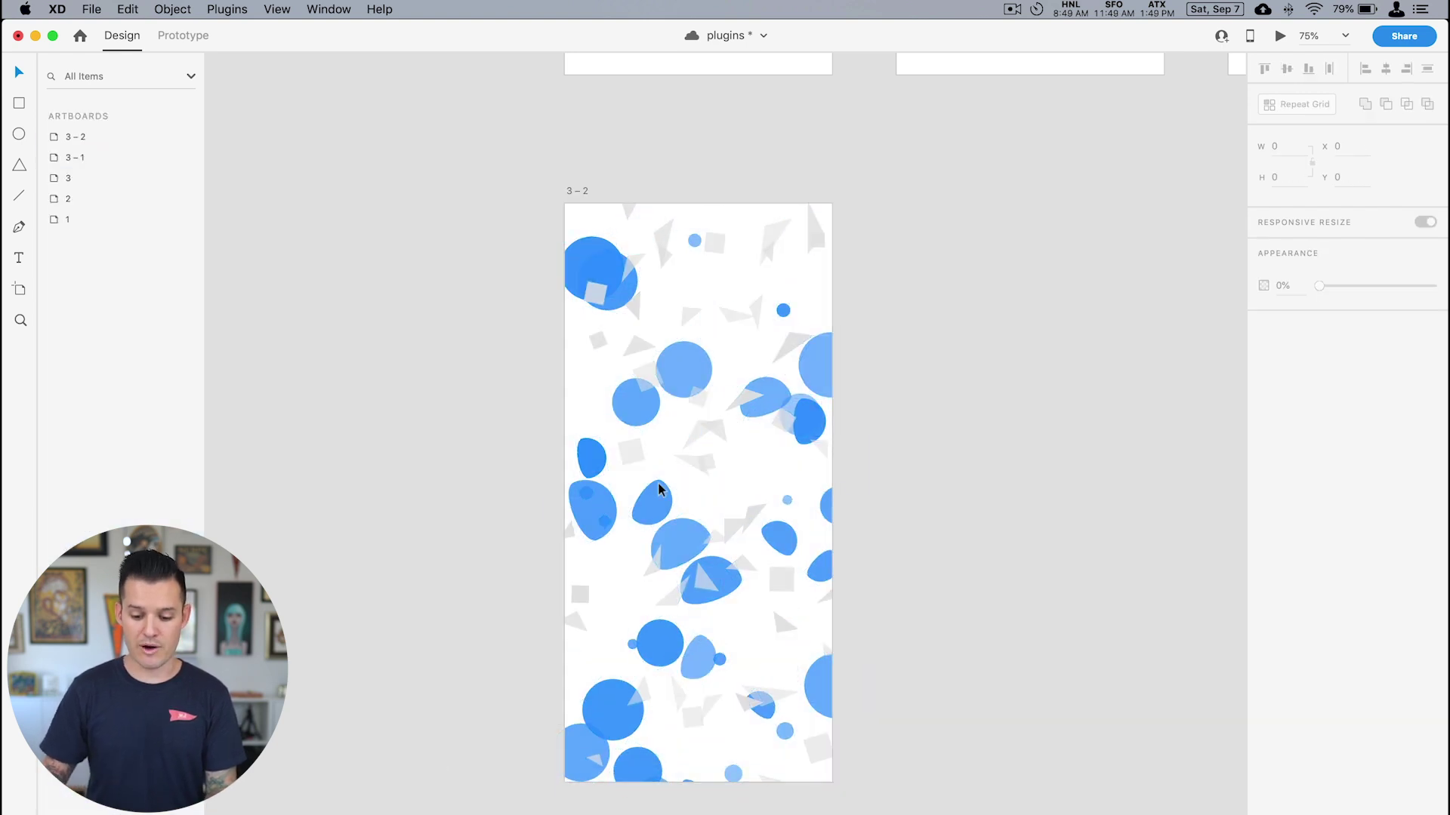
{"action": "left_click_drag", "start_coordinate": [673, 348], "coordinate": [706, 291]}
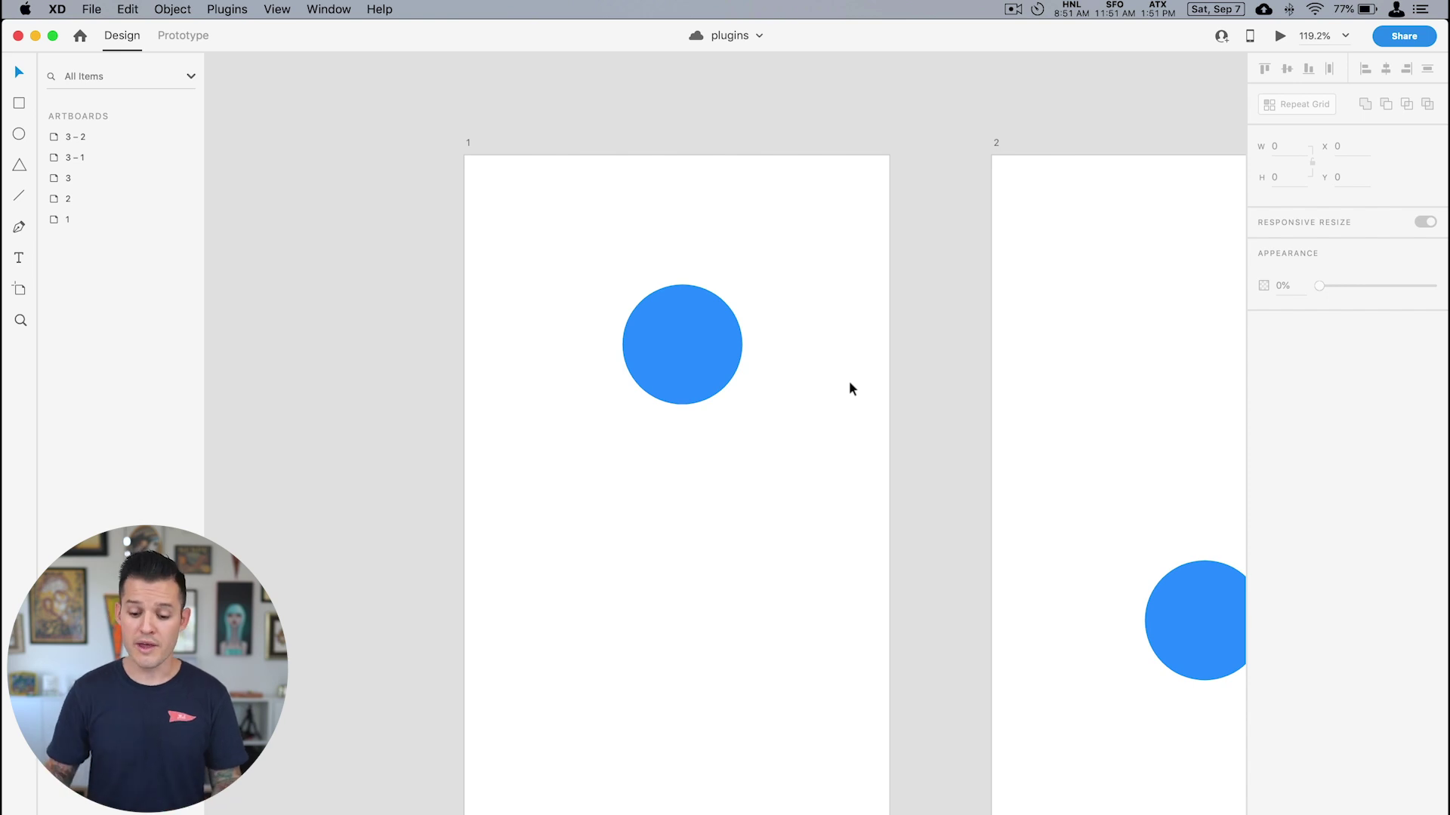
Generate a 10-swatch To White Color scale from artboard 1's blue circle (#4b97ff).
{"action": "left_click", "coordinate": [696, 363]}
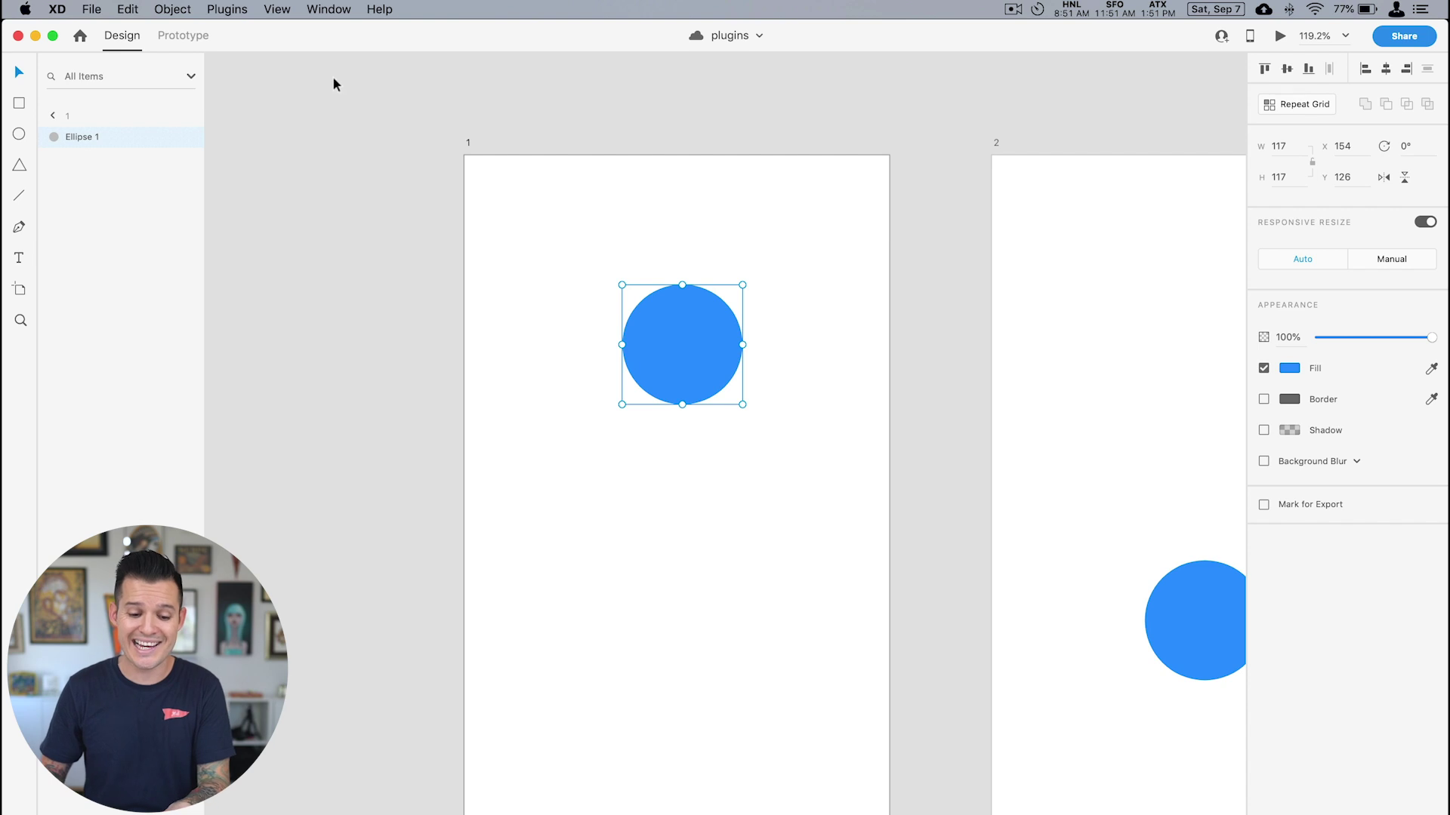
{"action": "left_click", "coordinate": [229, 9]}
{"action": "left_click", "coordinate": [260, 80]}
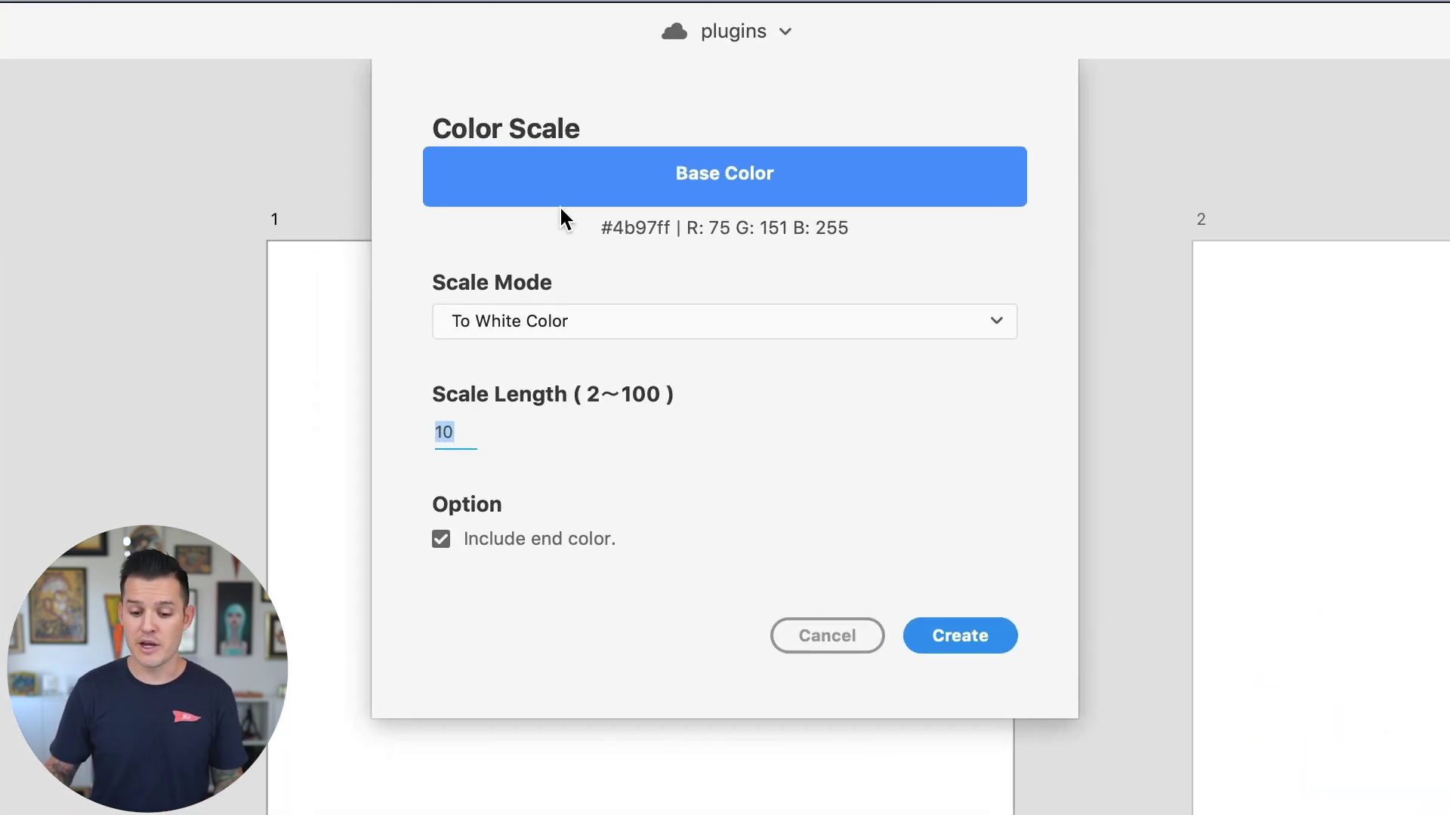
{"action": "left_click", "coordinate": [511, 324]}
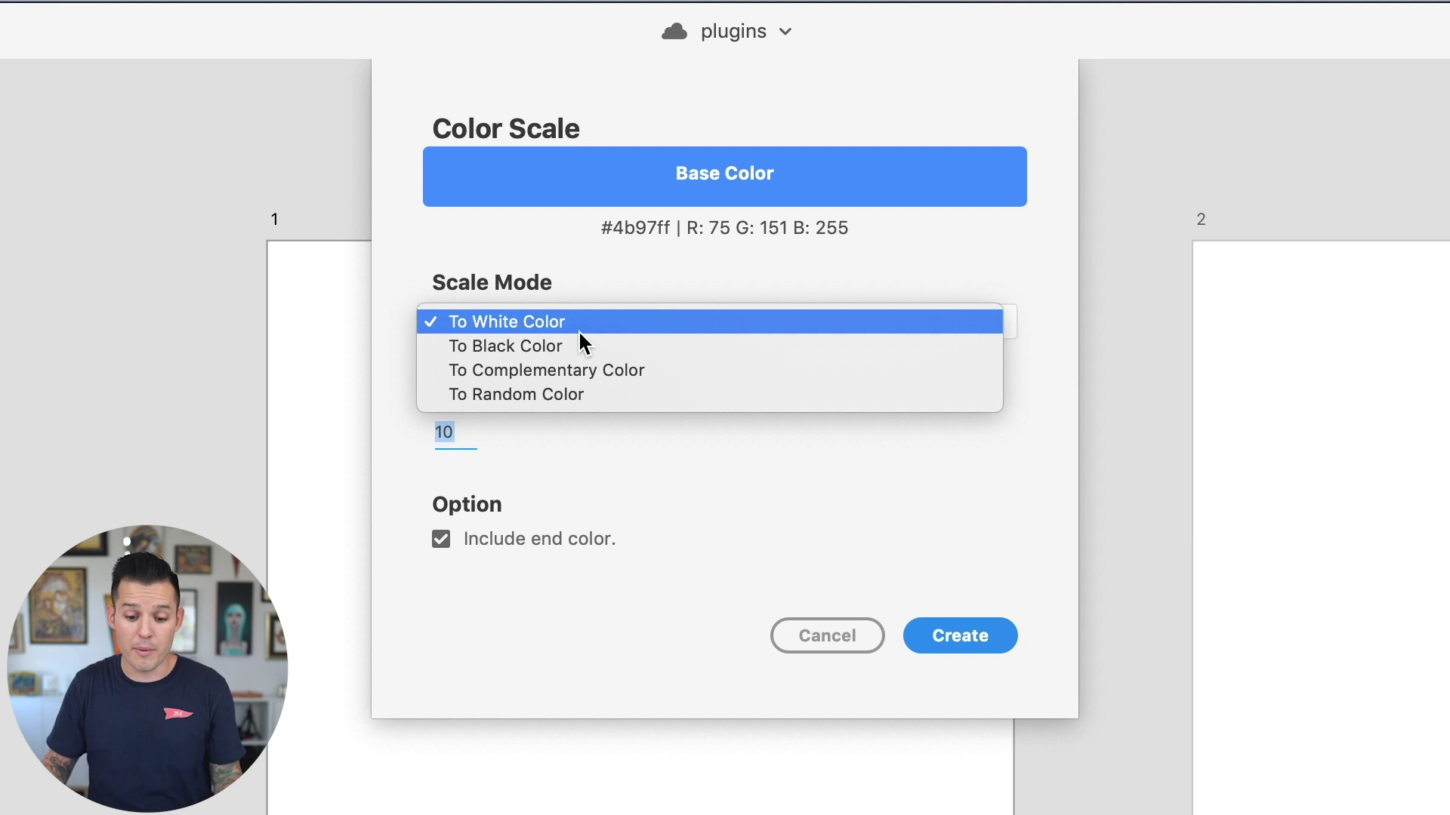
{"action": "left_click", "coordinate": [610, 436]}
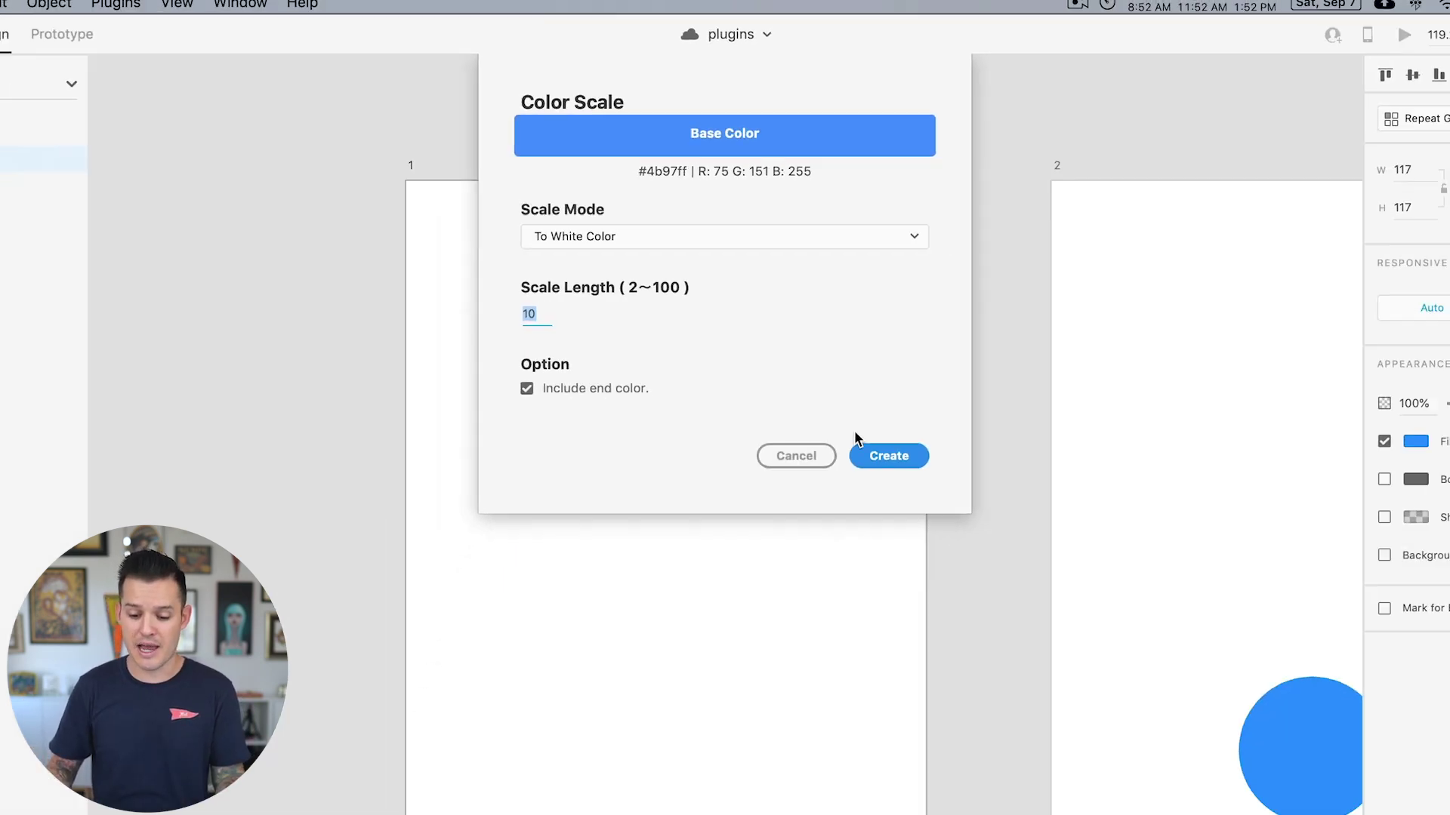
{"action": "left_click", "coordinate": [953, 636]}
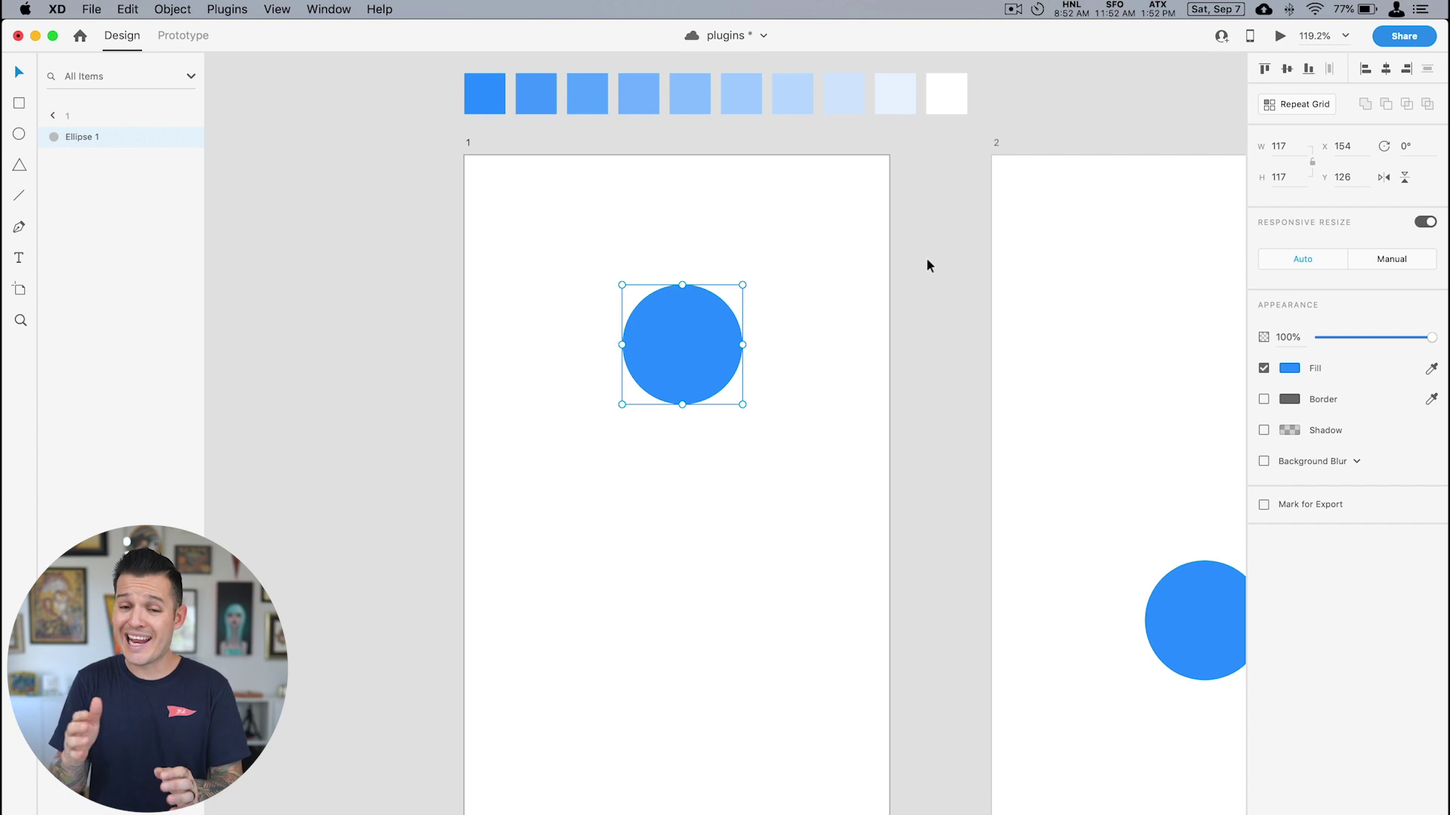
Select one of the new swatches, save the document, and show the Assets panel.
{"action": "left_click", "coordinate": [927, 257]}
{"action": "scroll", "coordinate": [919, 226], "scroll_direction": "up", "scroll_amount": 2}
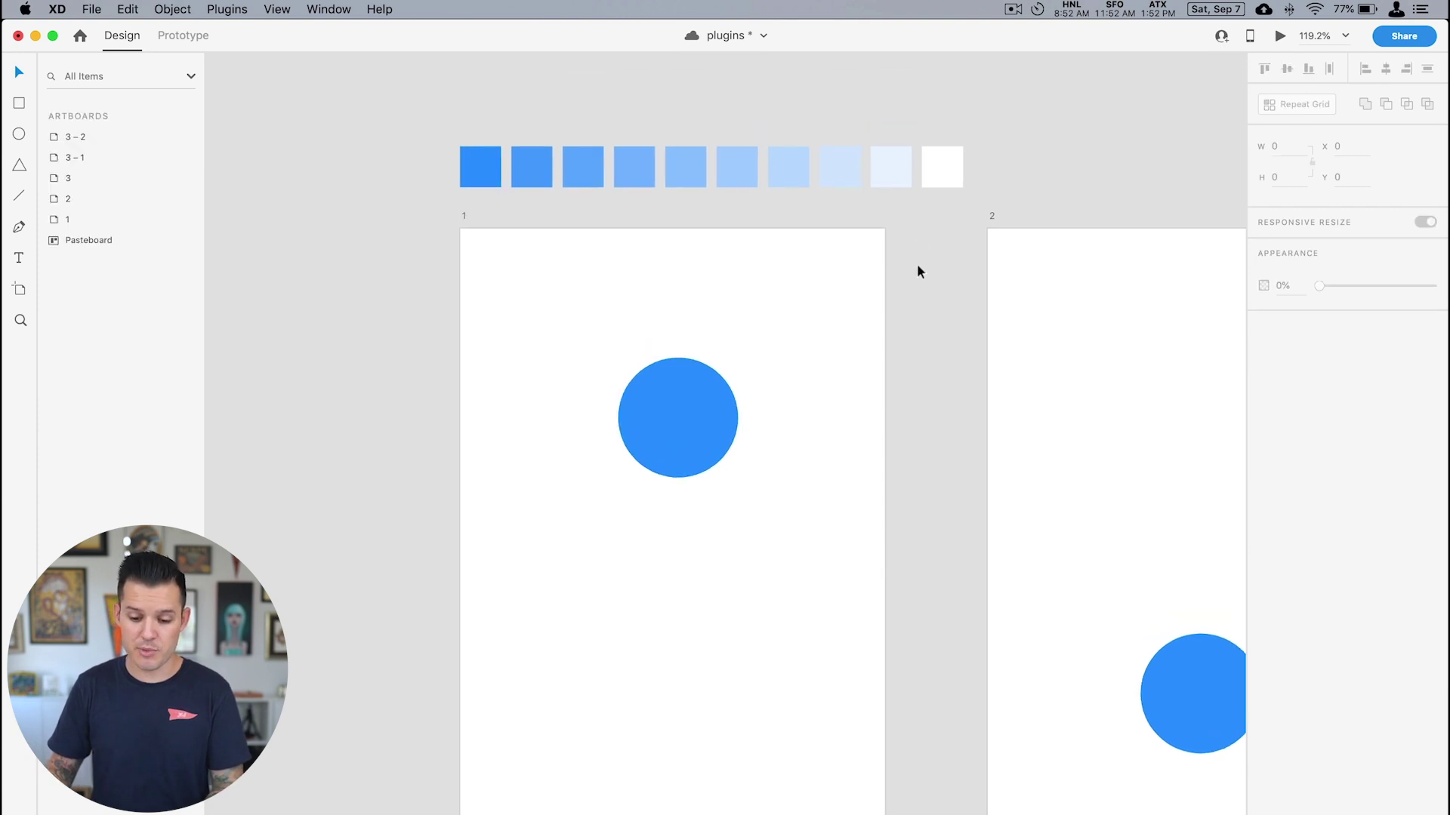
{"action": "left_click", "coordinate": [598, 174]}
{"action": "key", "text": "super+s"}
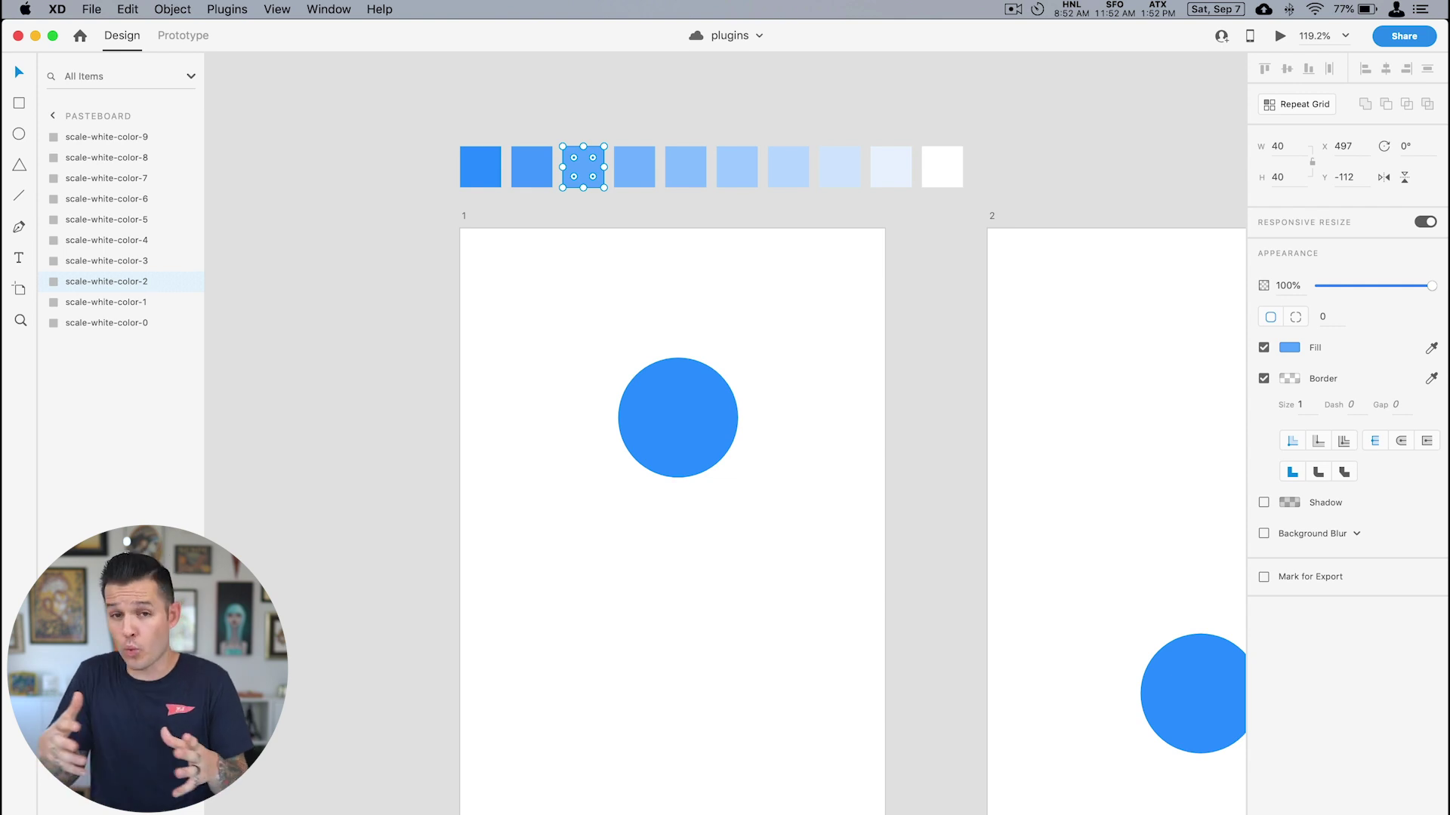
{"action": "key", "text": "super+shift+y"}
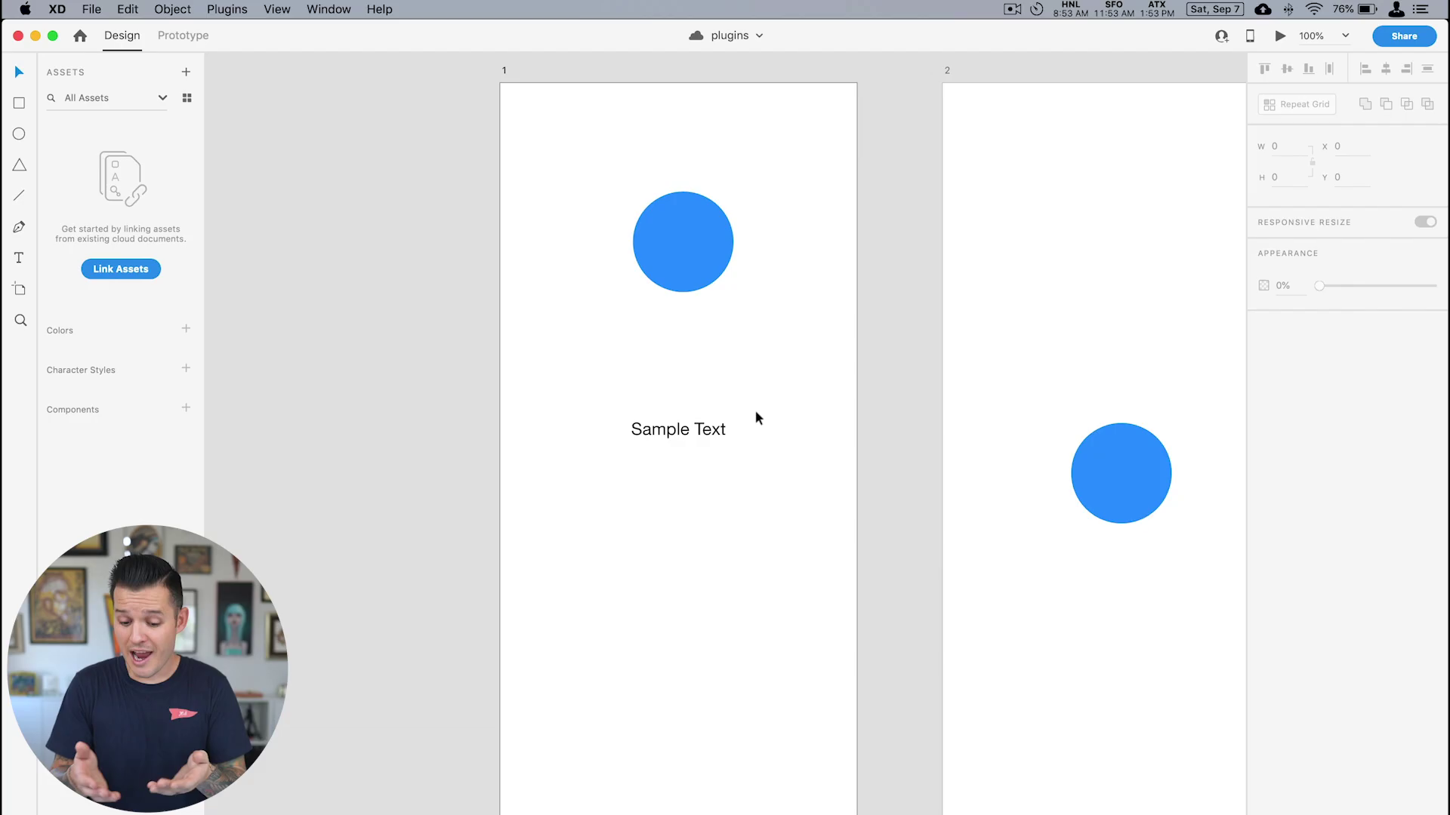
Select the Sample Text layer beneath the blue circle on artboard 1.
{"action": "left_click", "coordinate": [704, 428]}
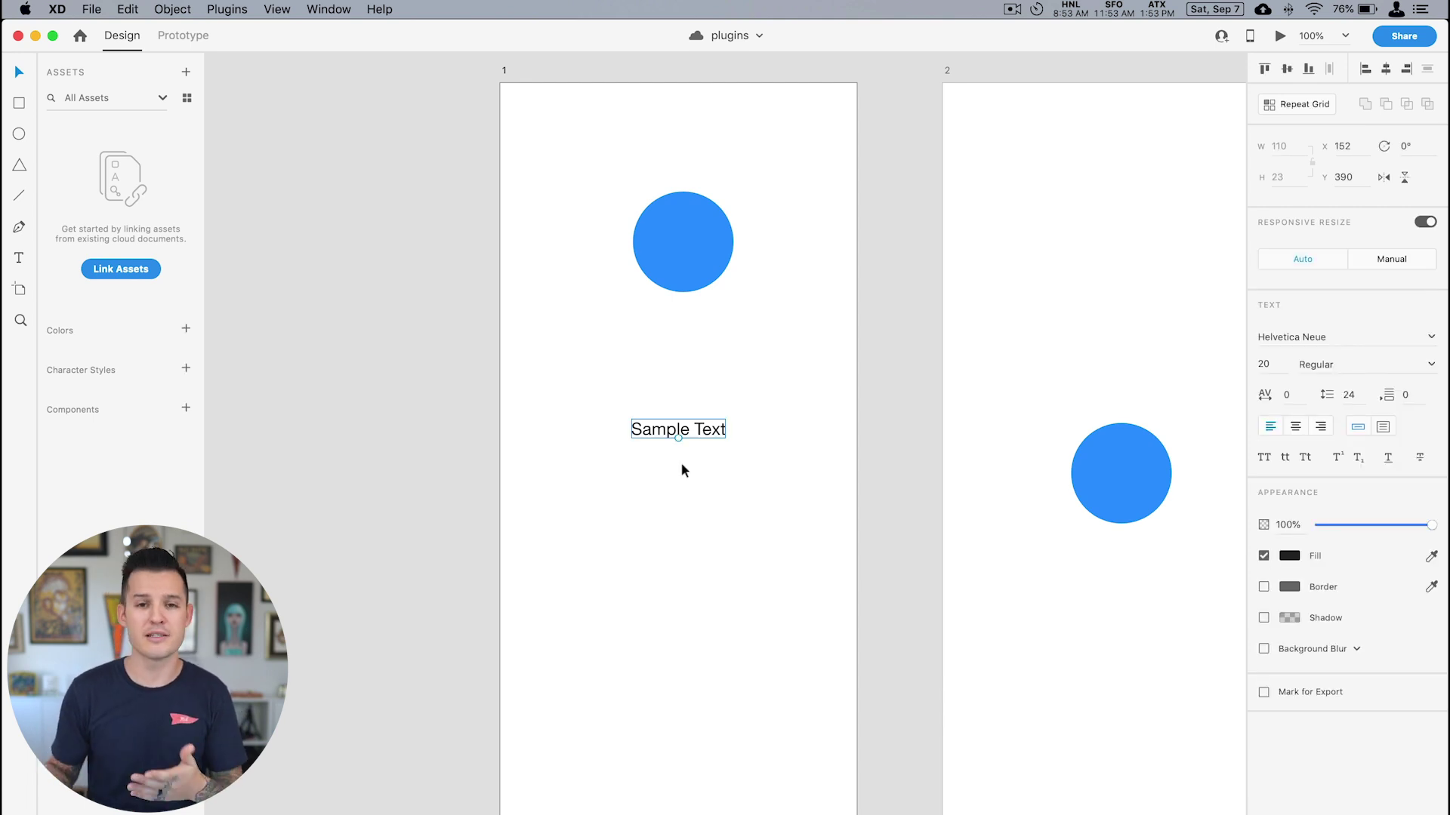
Fill the Sample Text with a random full name via ContentGenerator's Text Sample, Names > Both.
{"action": "left_click", "coordinate": [224, 10]}
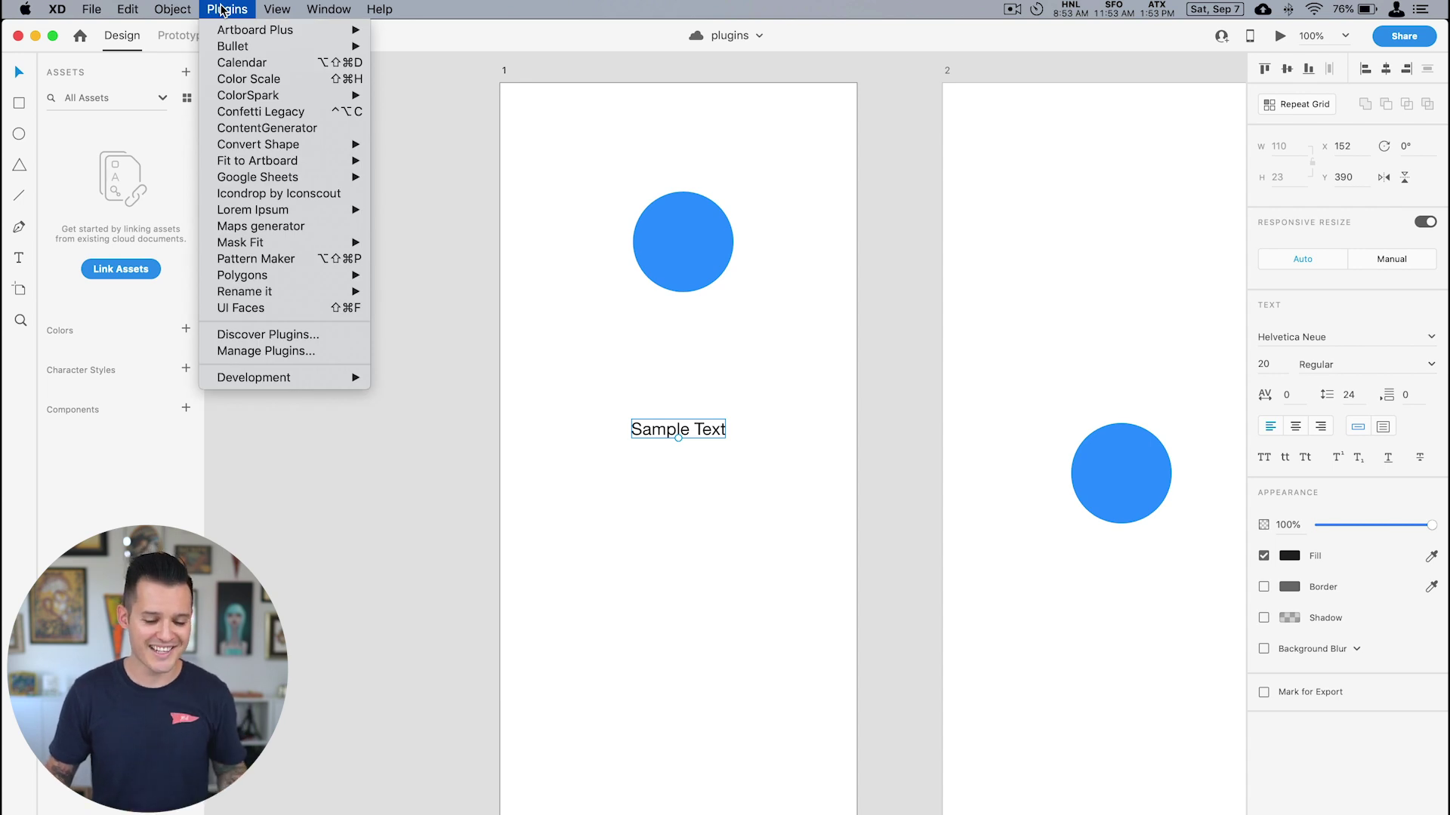
{"action": "left_click", "coordinate": [287, 129]}
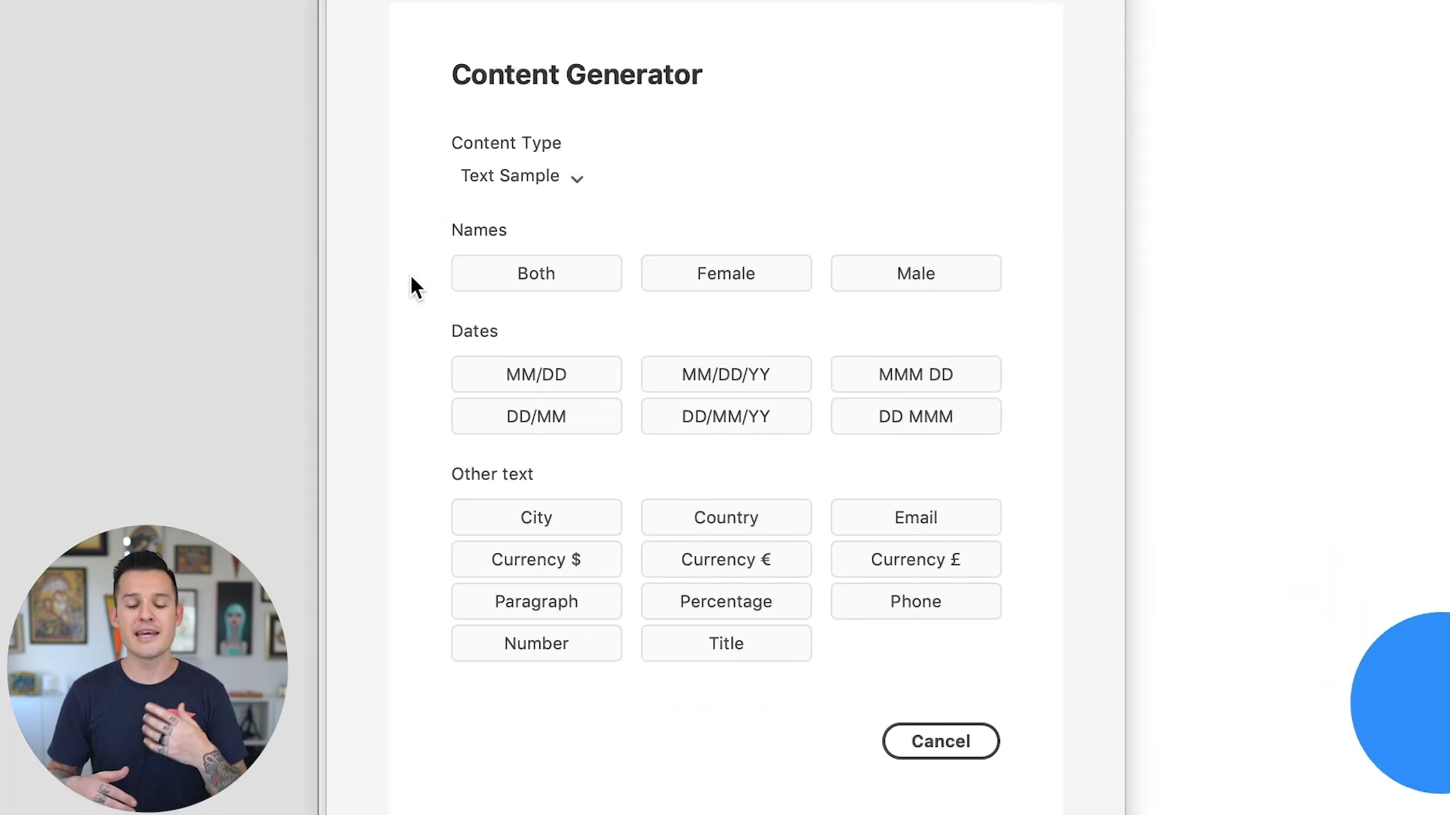
{"action": "left_click", "coordinate": [719, 141]}
{"action": "left_click", "coordinate": [543, 192]}
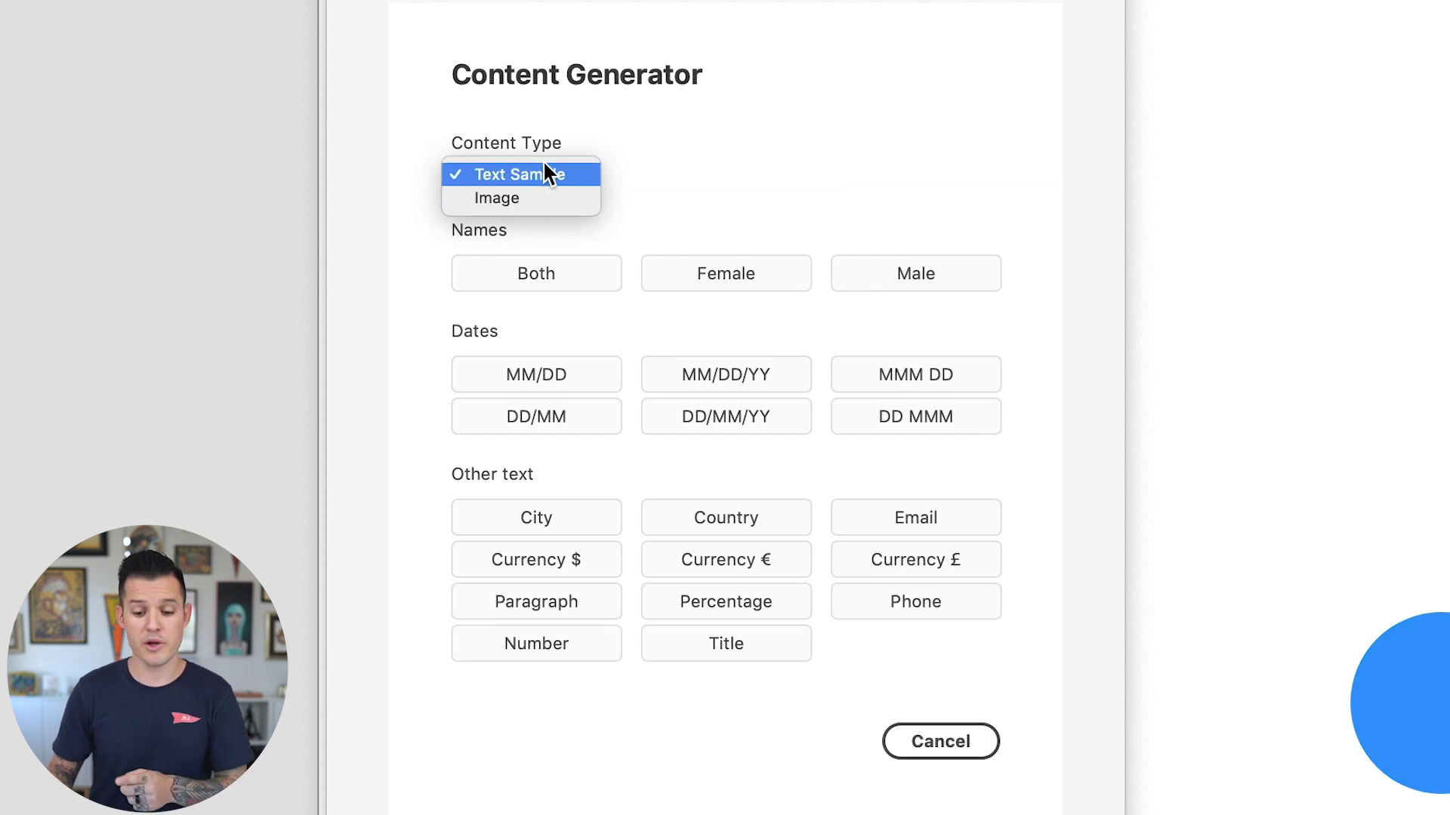
{"action": "left_click", "coordinate": [538, 175]}
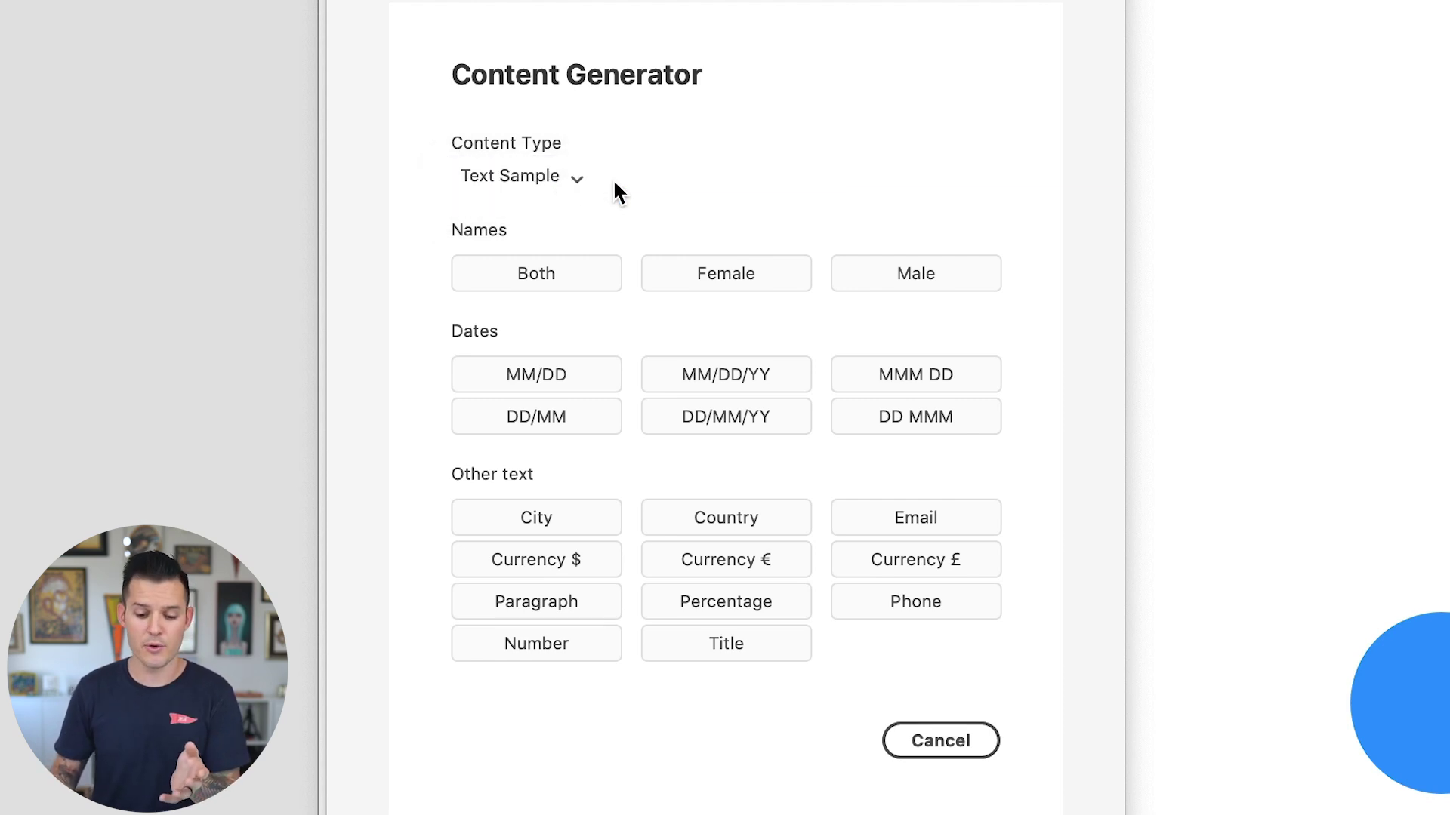
{"action": "left_click", "coordinate": [562, 273]}
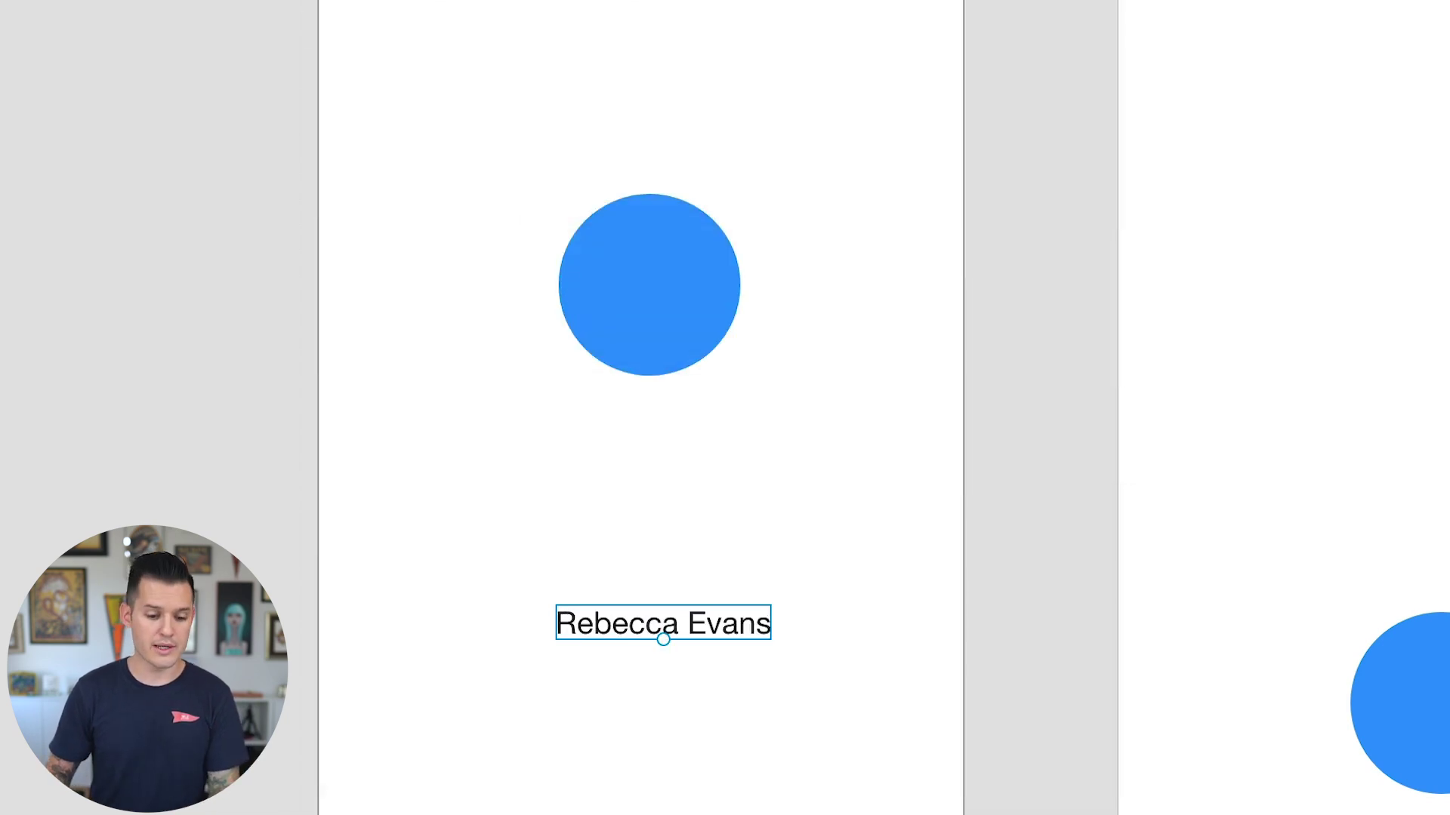
{"action": "left_click", "coordinate": [45, 0]}
{"action": "left_click", "coordinate": [42, 80]}
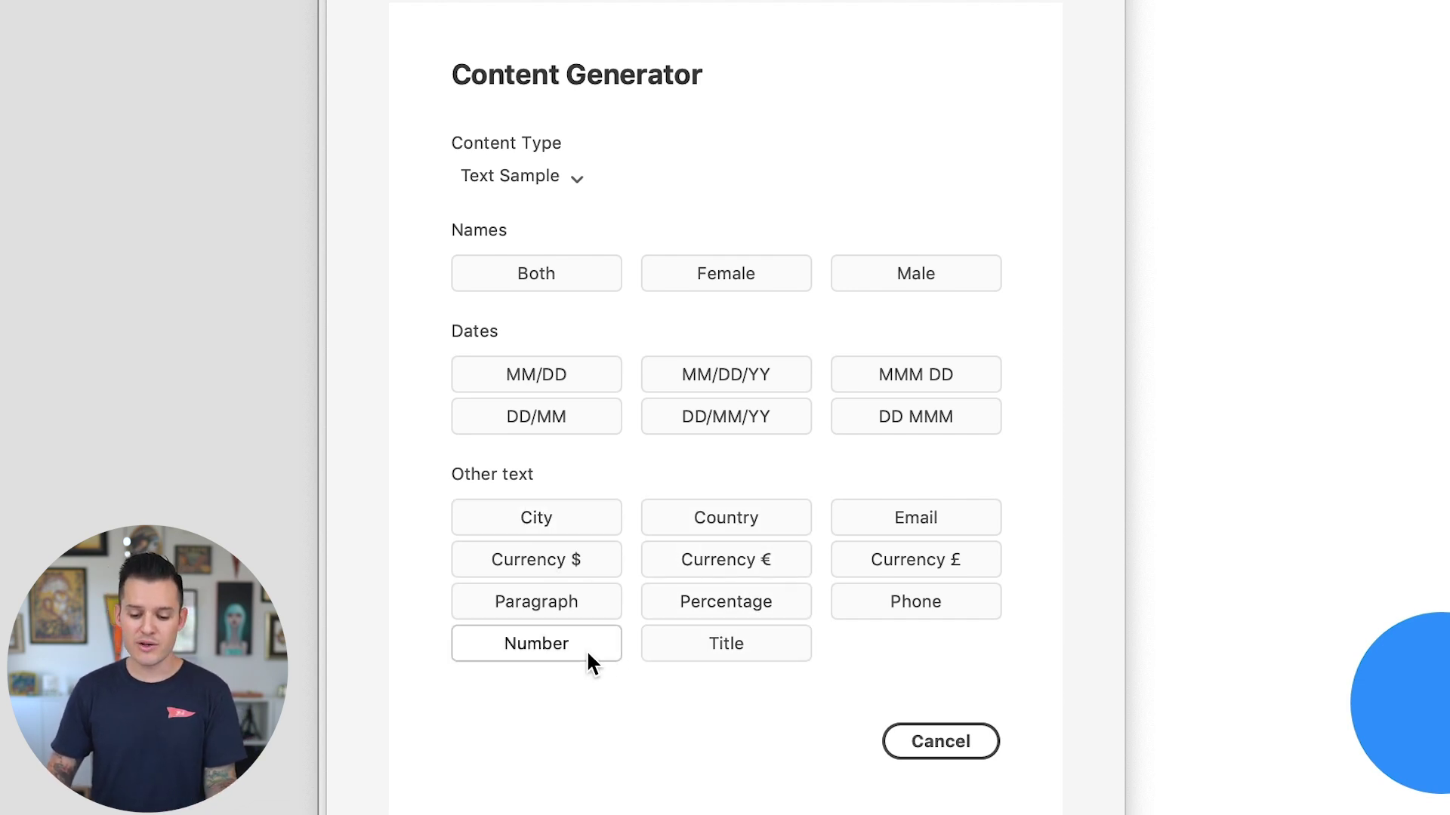
Swap the name for a phone number, repeat it down artboard 1, then convert to MM/DD/YY dates.
{"action": "left_click", "coordinate": [876, 604]}
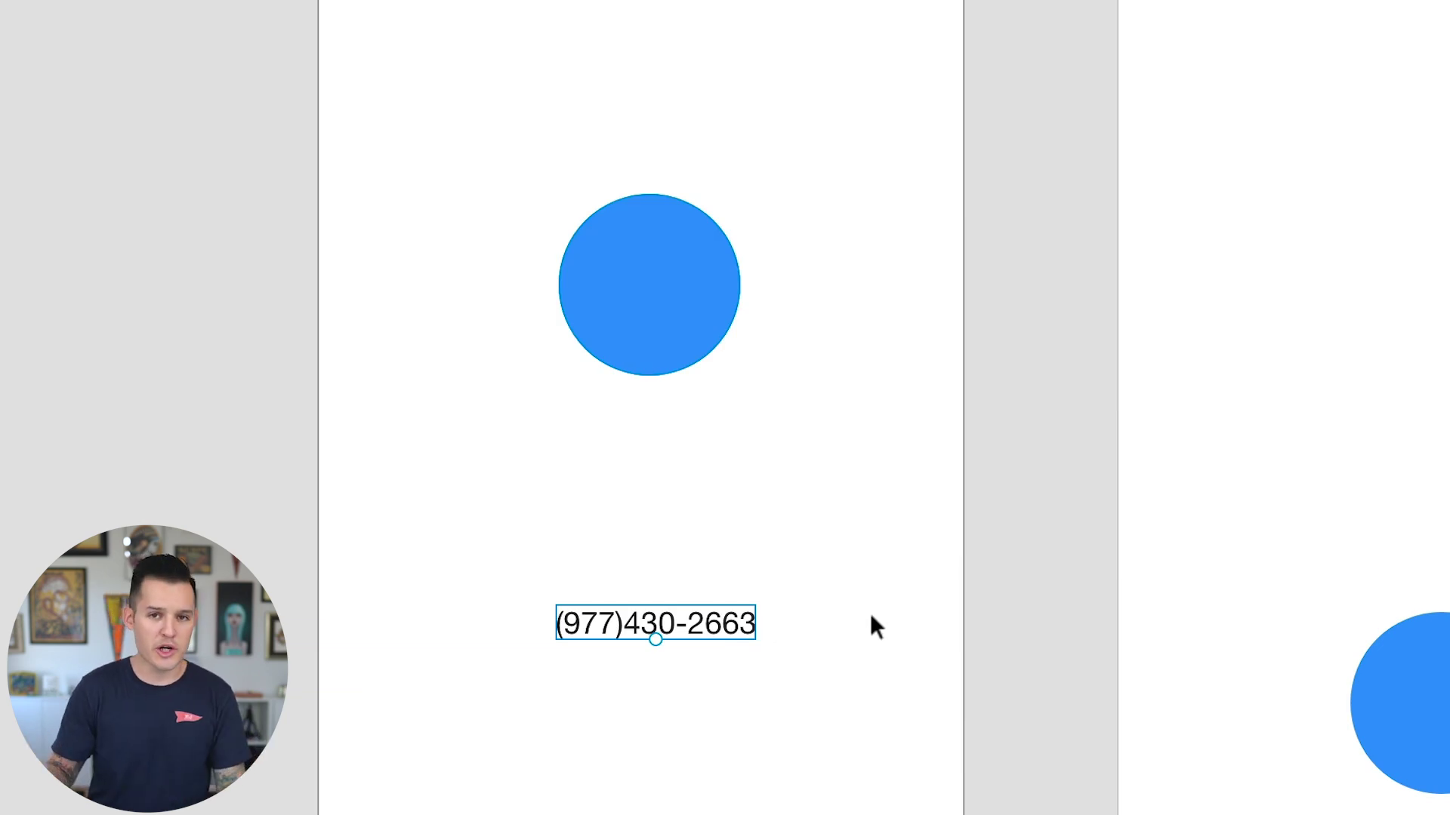
{"action": "left_click_drag", "start_coordinate": [676, 626], "coordinate": [675, 717]}
{"action": "key", "text": "super+d"}
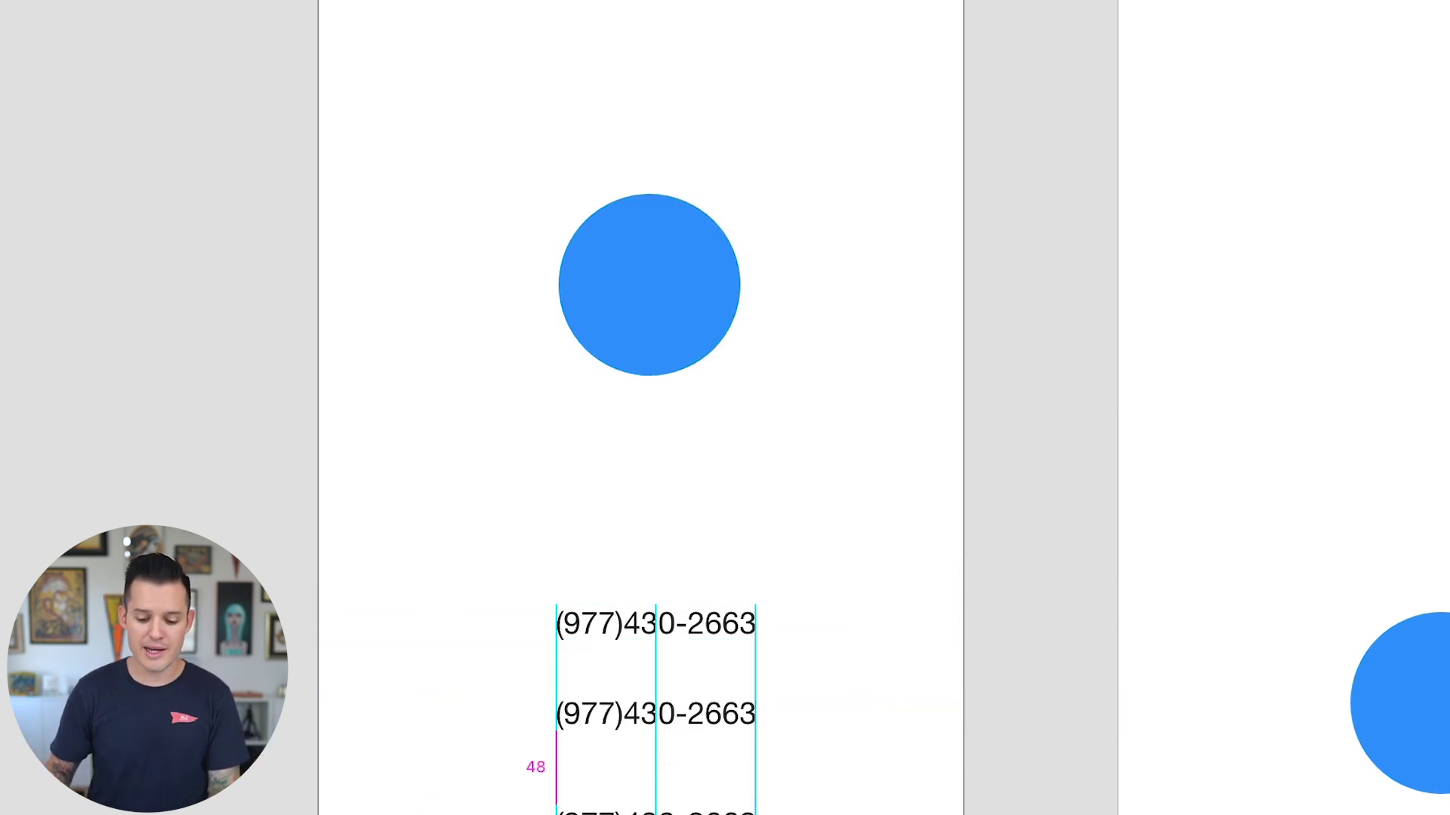
{"action": "left_click_drag", "start_coordinate": [878, 812], "coordinate": [640, 630]}
{"action": "key", "text": "ctrl+super+v"}
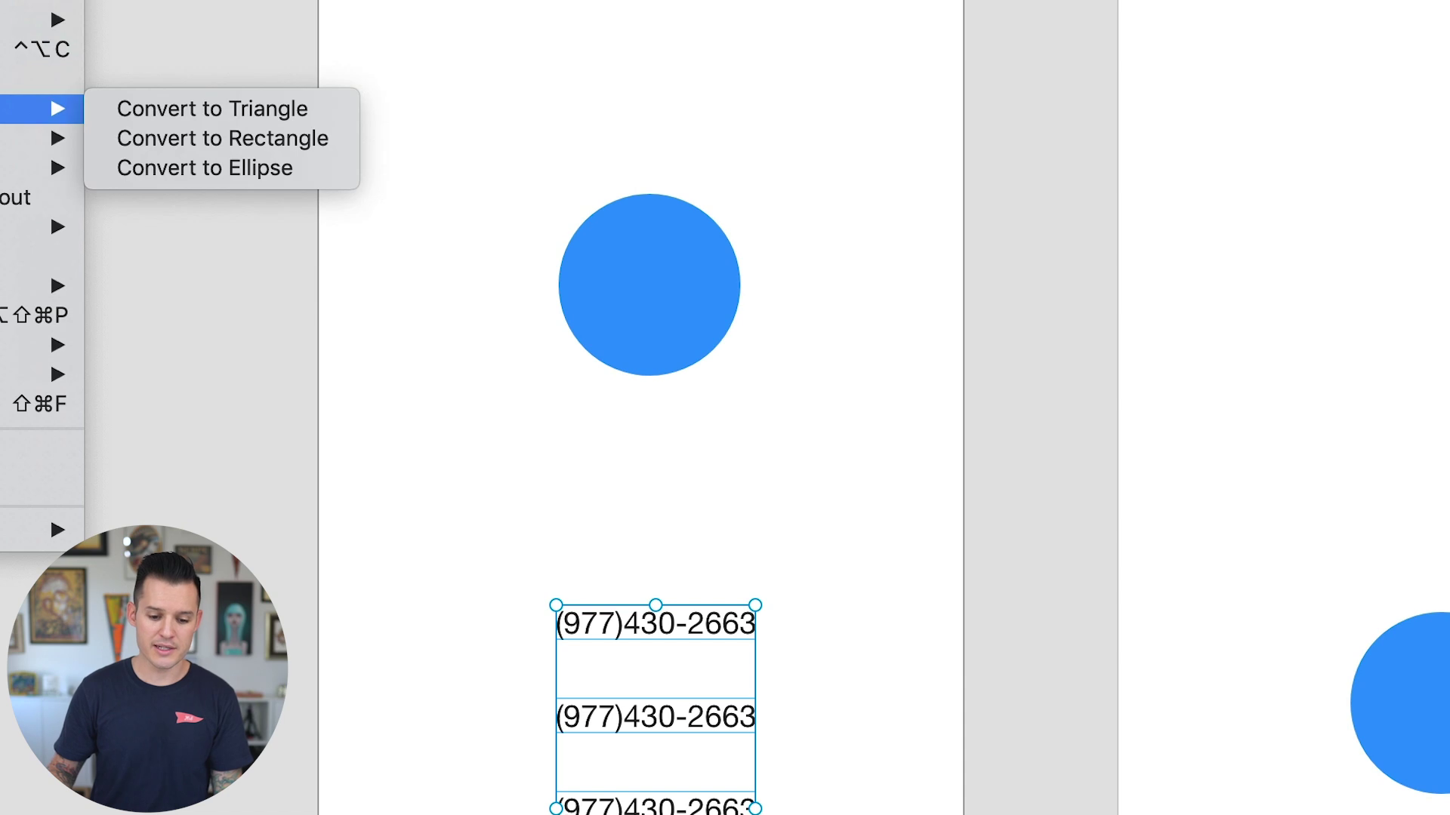
{"action": "left_click", "coordinate": [15, 80]}
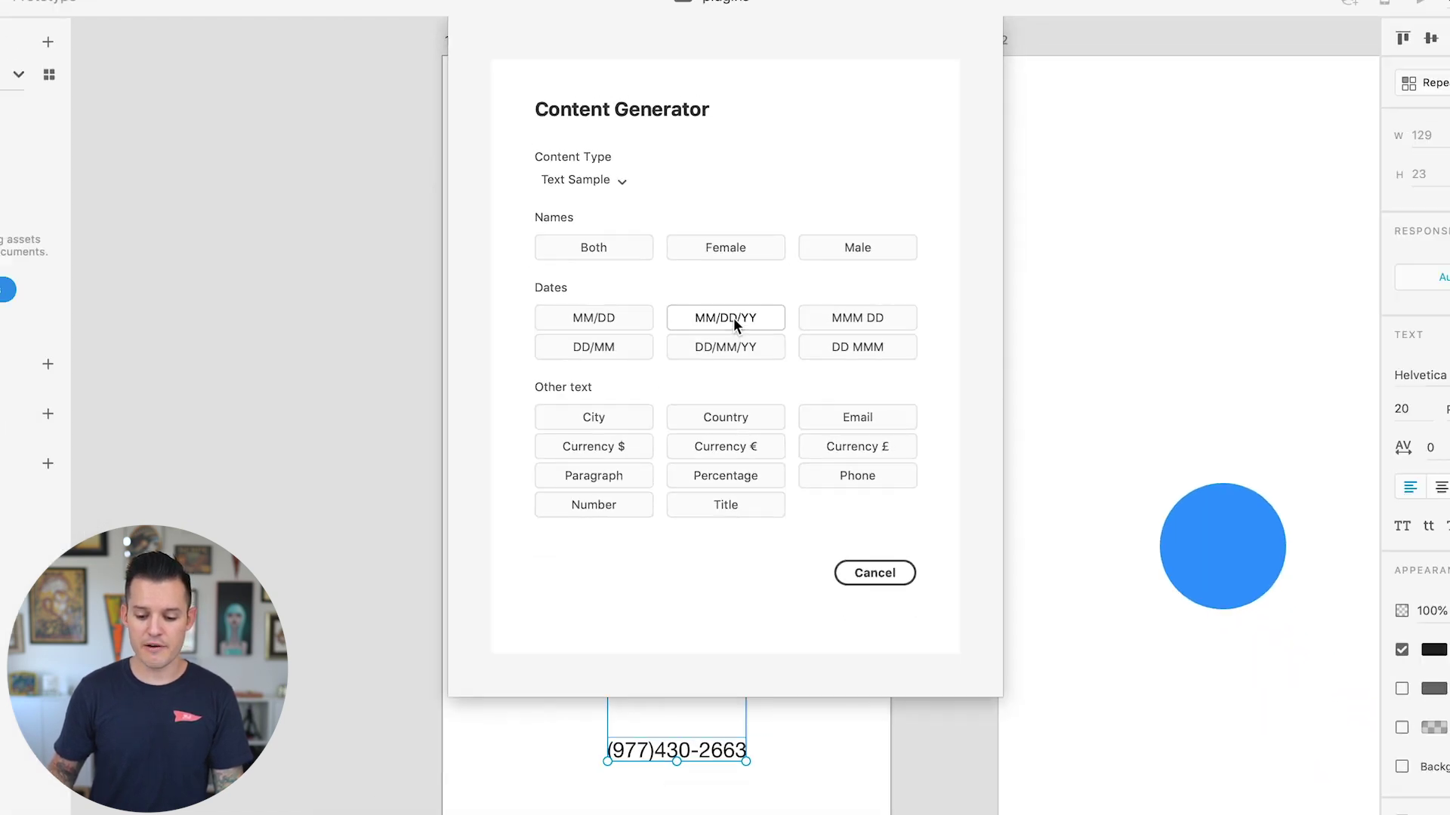
{"action": "left_click", "coordinate": [707, 365]}
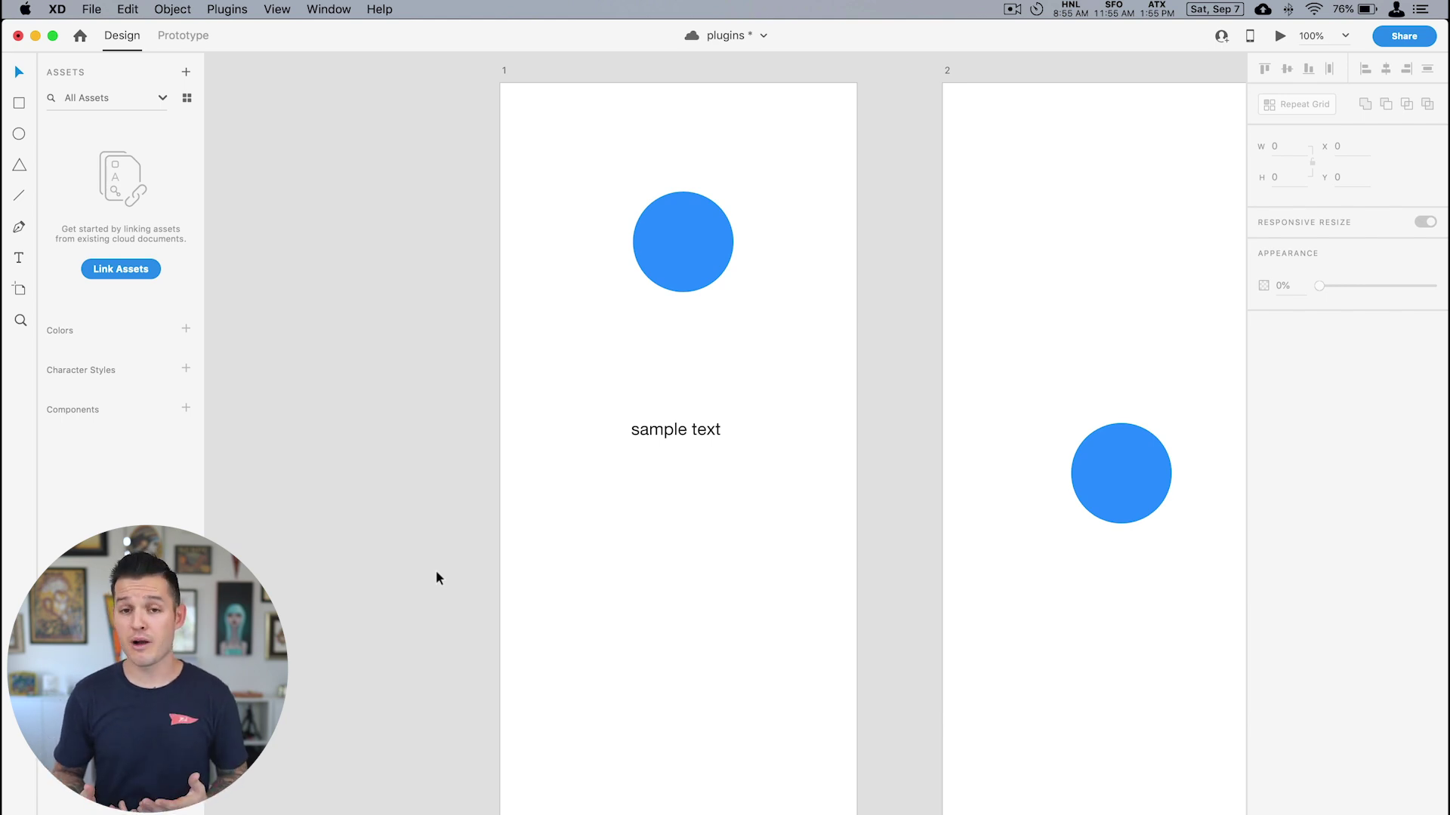
Save the document and bring up the Lorem Ipsum plugin's placeholder-text commands.
{"action": "key", "text": "super+s"}
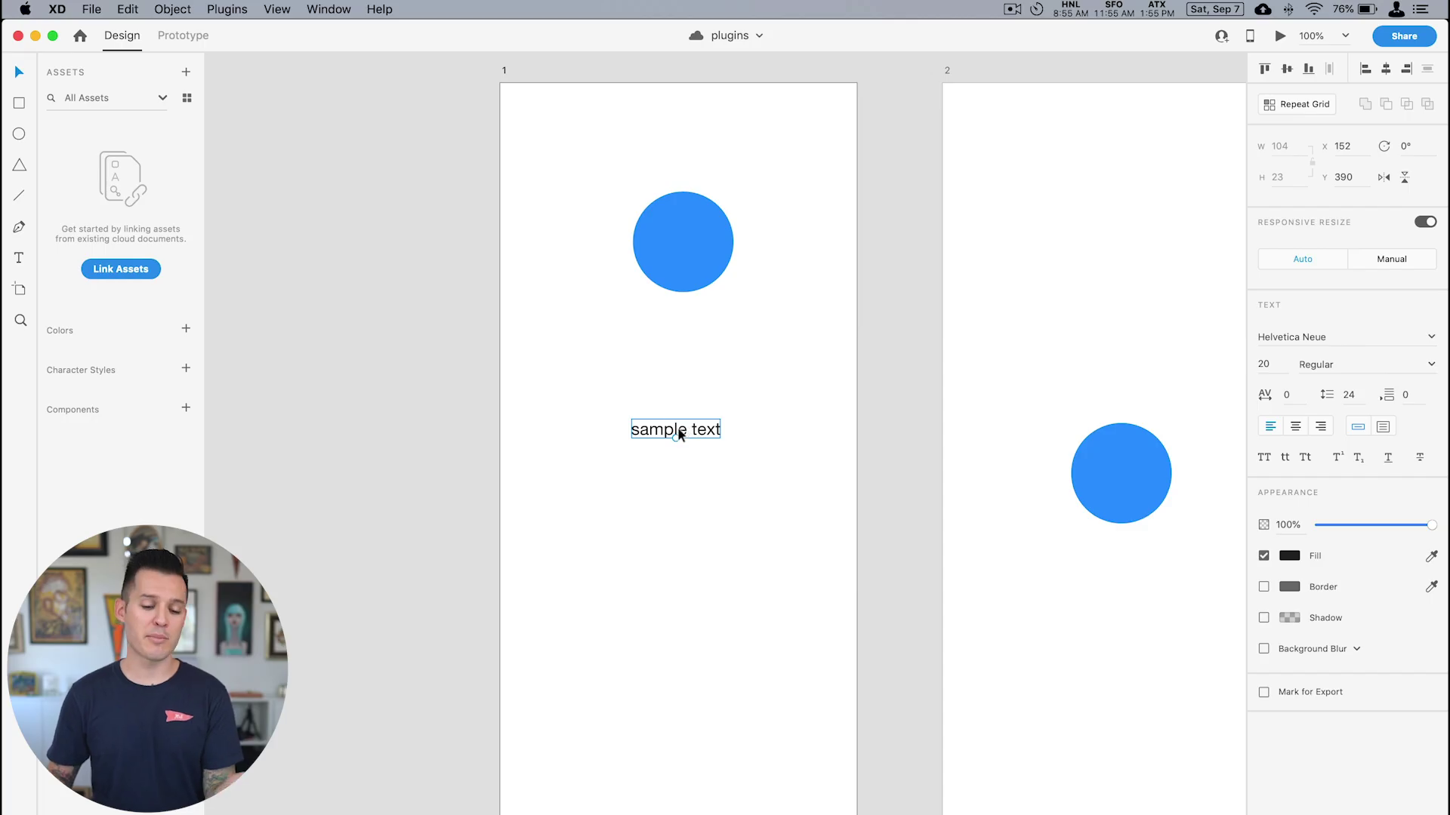
{"action": "left_click", "coordinate": [226, 10]}
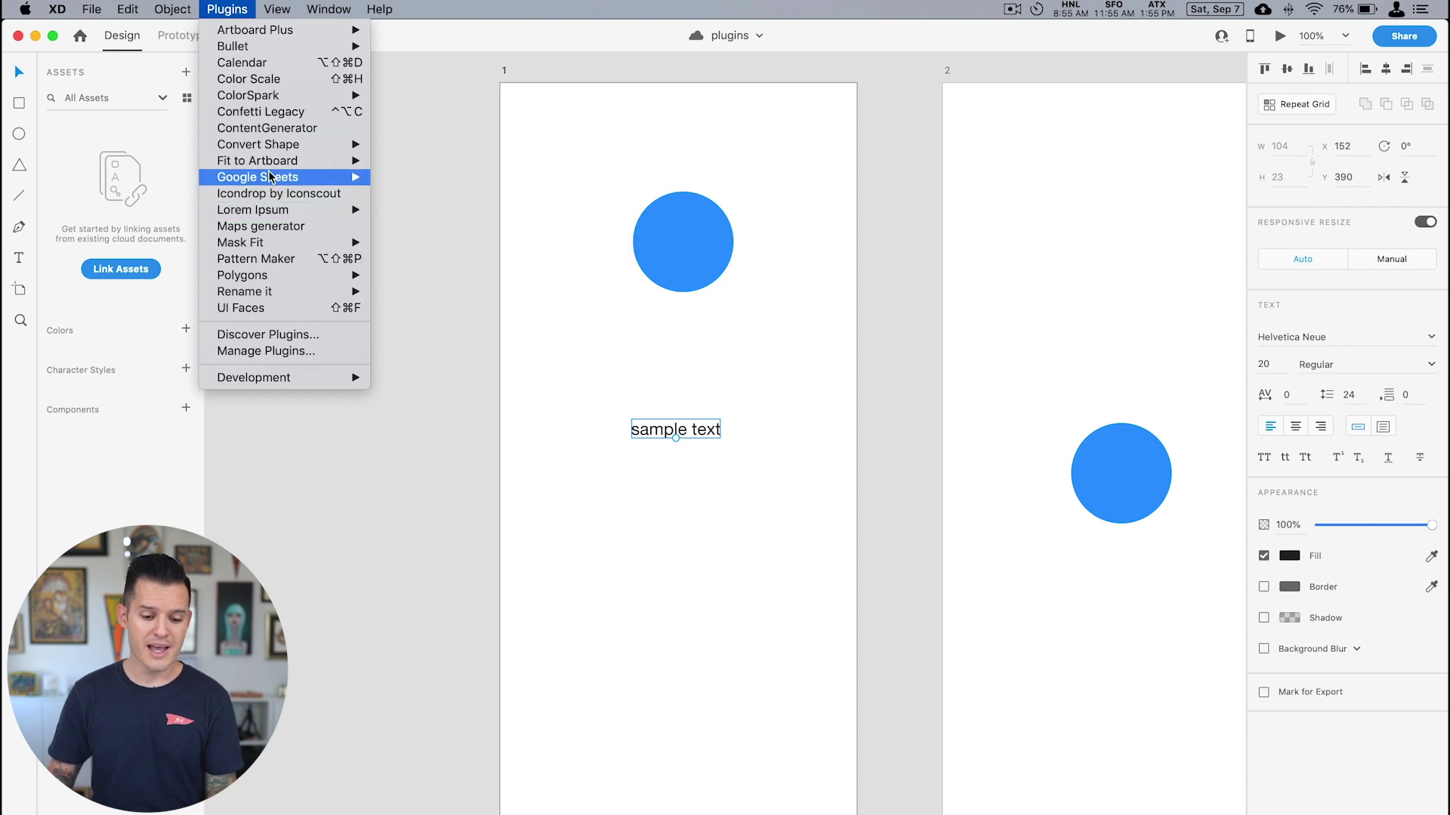
{"action": "mouse_move", "coordinate": [272, 209]}
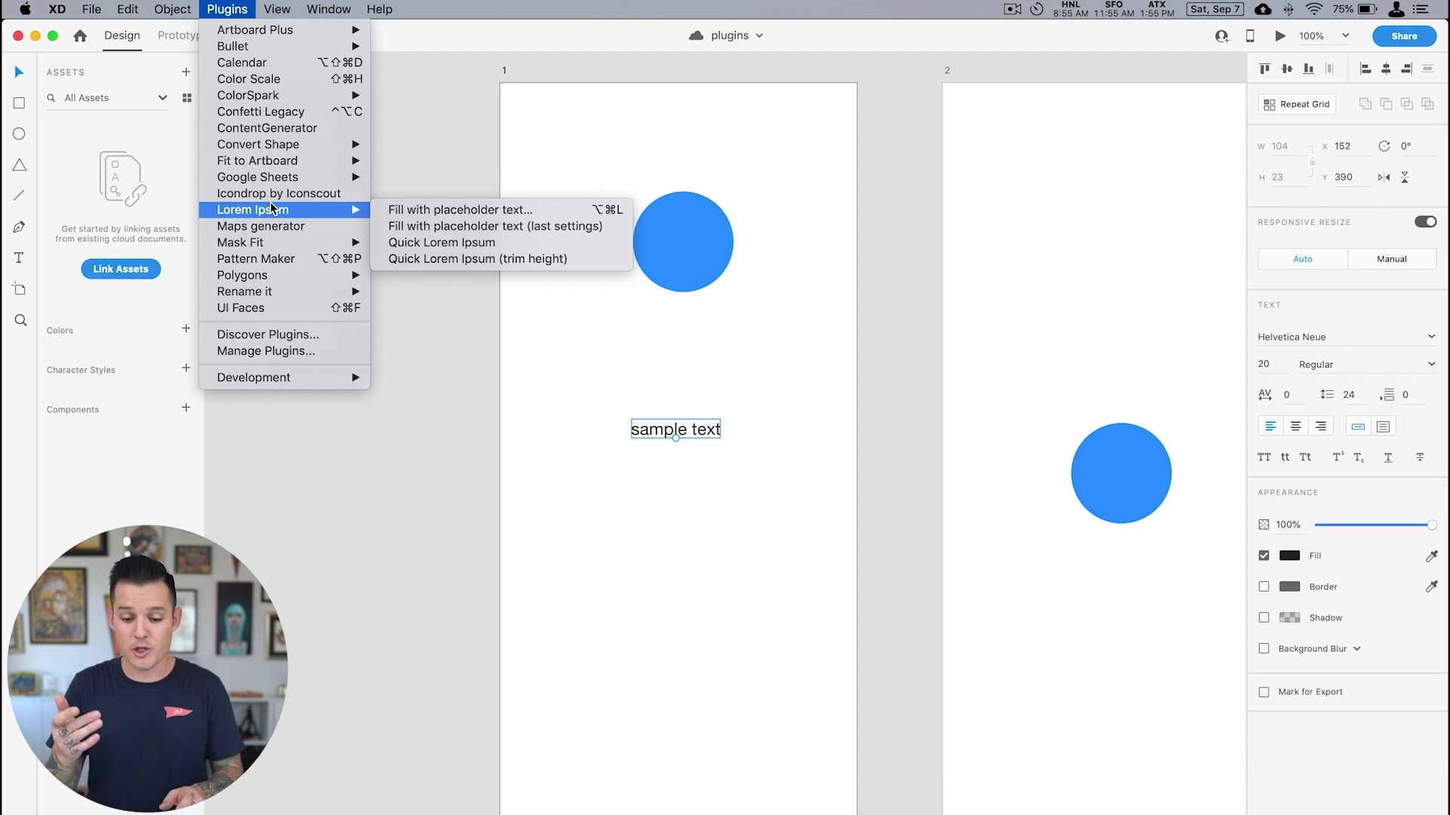
Fill the sample text box with Lorem ipsum placeholder text.
{"action": "left_click", "coordinate": [673, 429]}
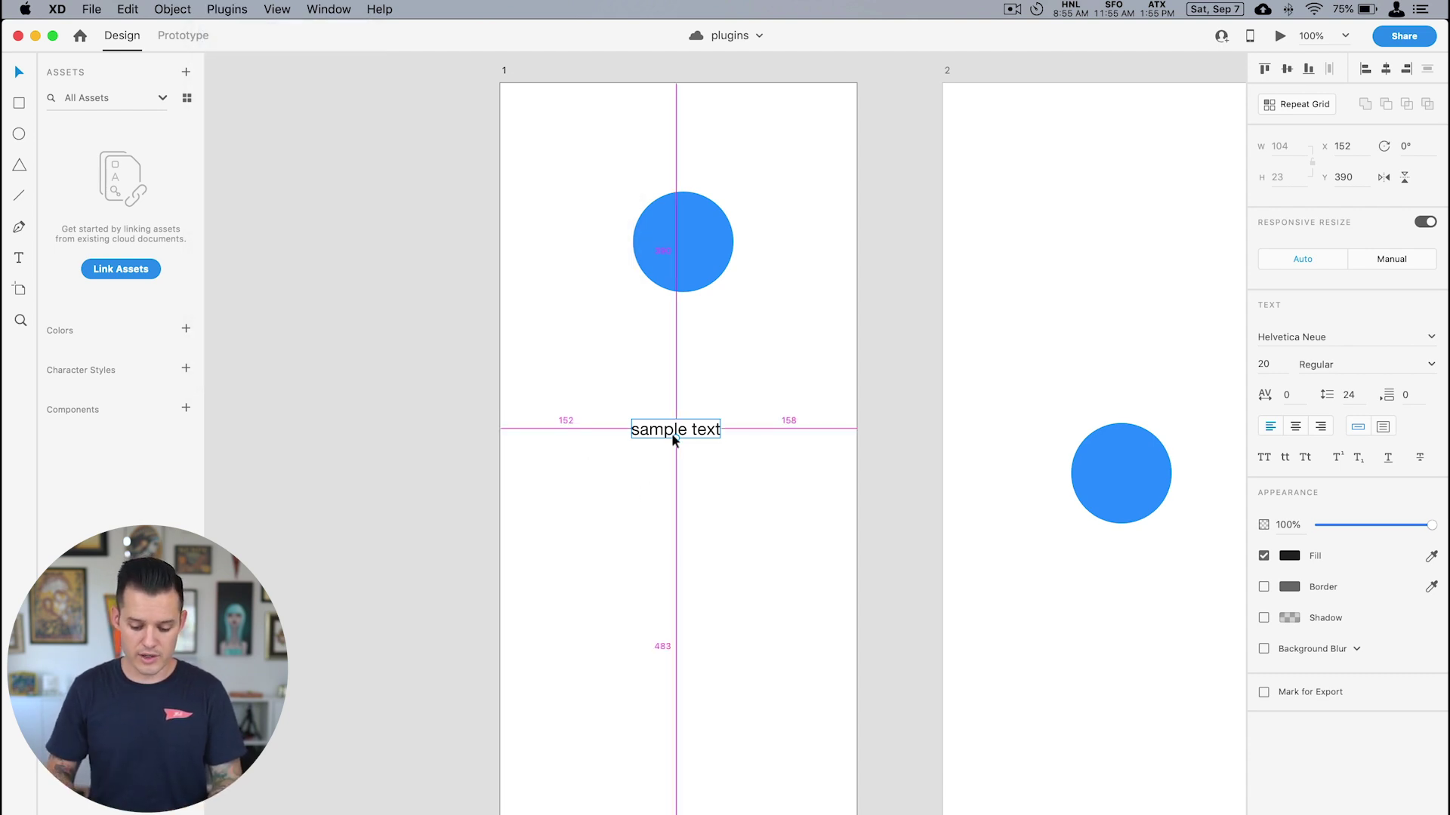
{"action": "key", "text": "alt+super+l"}
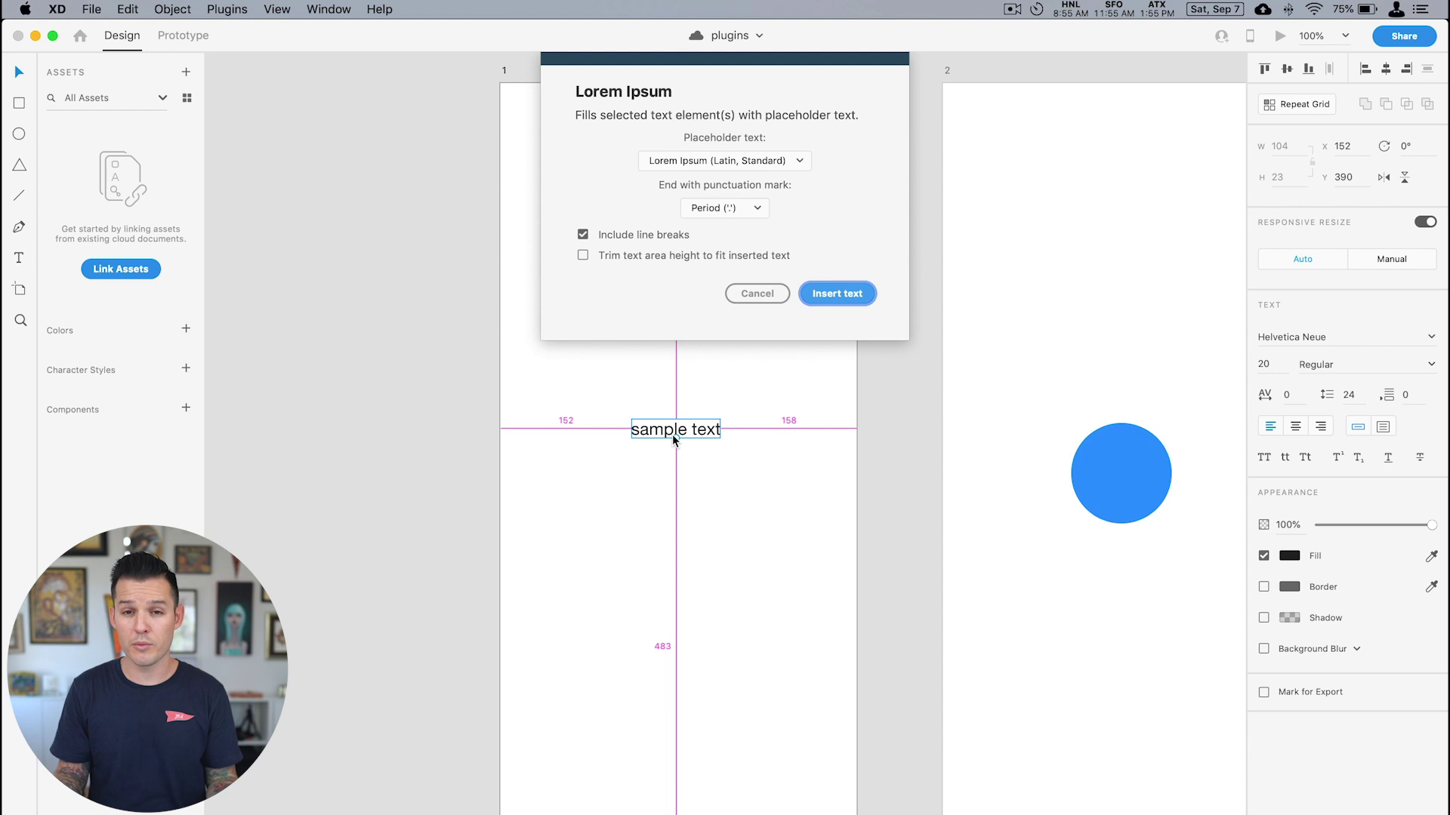
{"action": "left_click", "coordinate": [837, 293]}
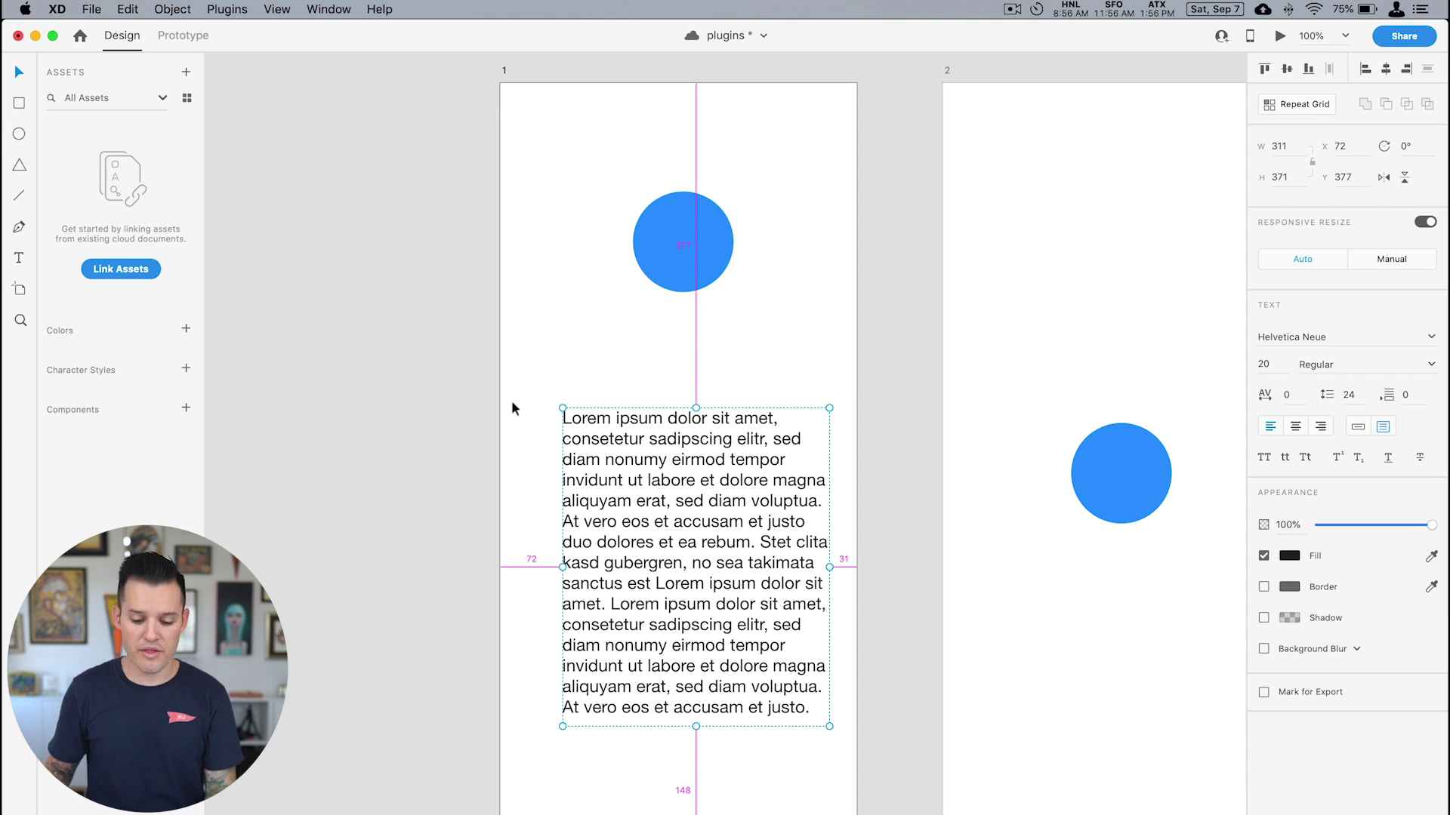
Enlarge the text box below the blue circle and refill it with Lorem ipsum.
{"action": "left_click_drag", "start_coordinate": [562, 408], "coordinate": [539, 332]}
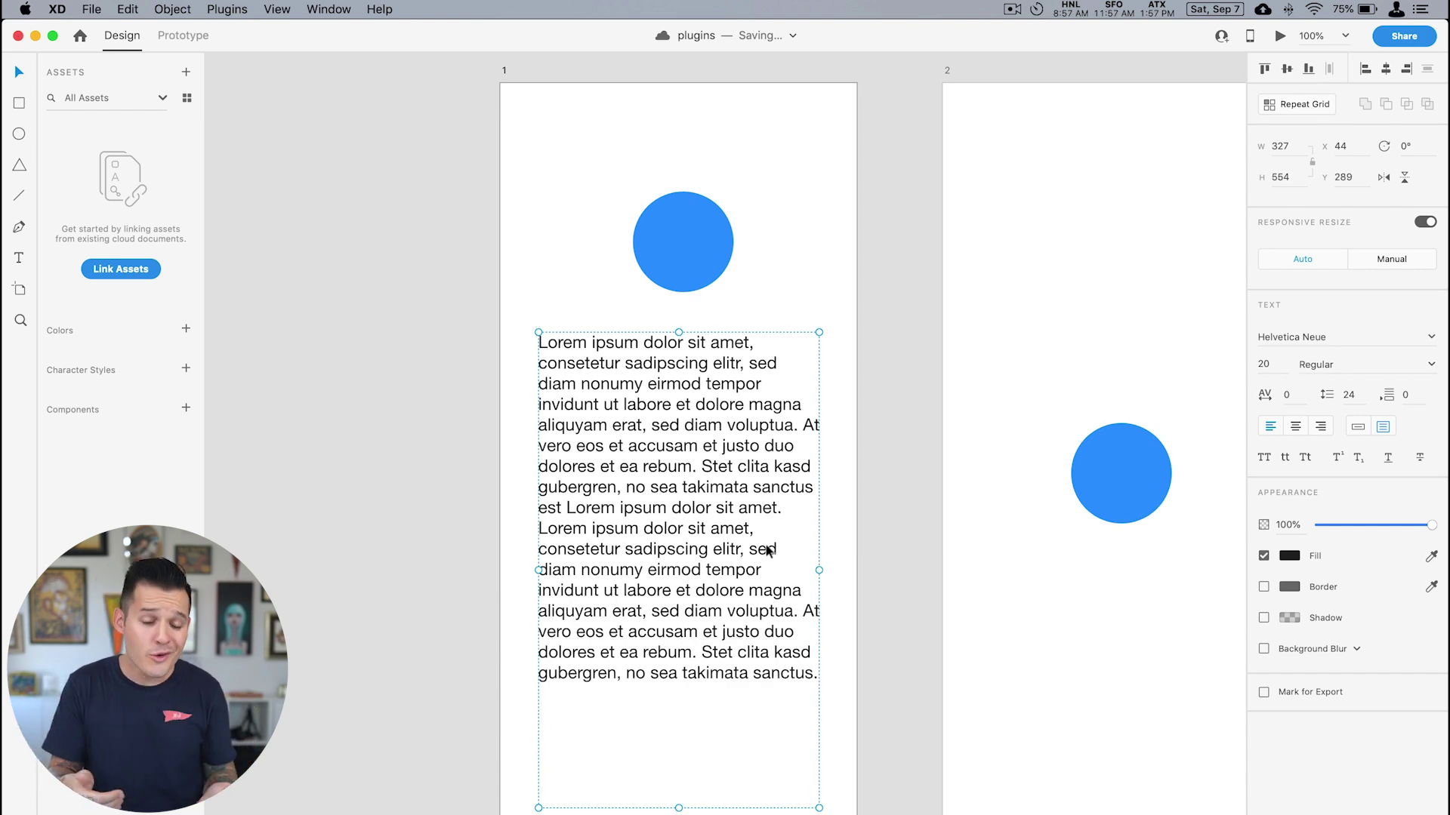
{"action": "key", "text": "super+shift+l"}
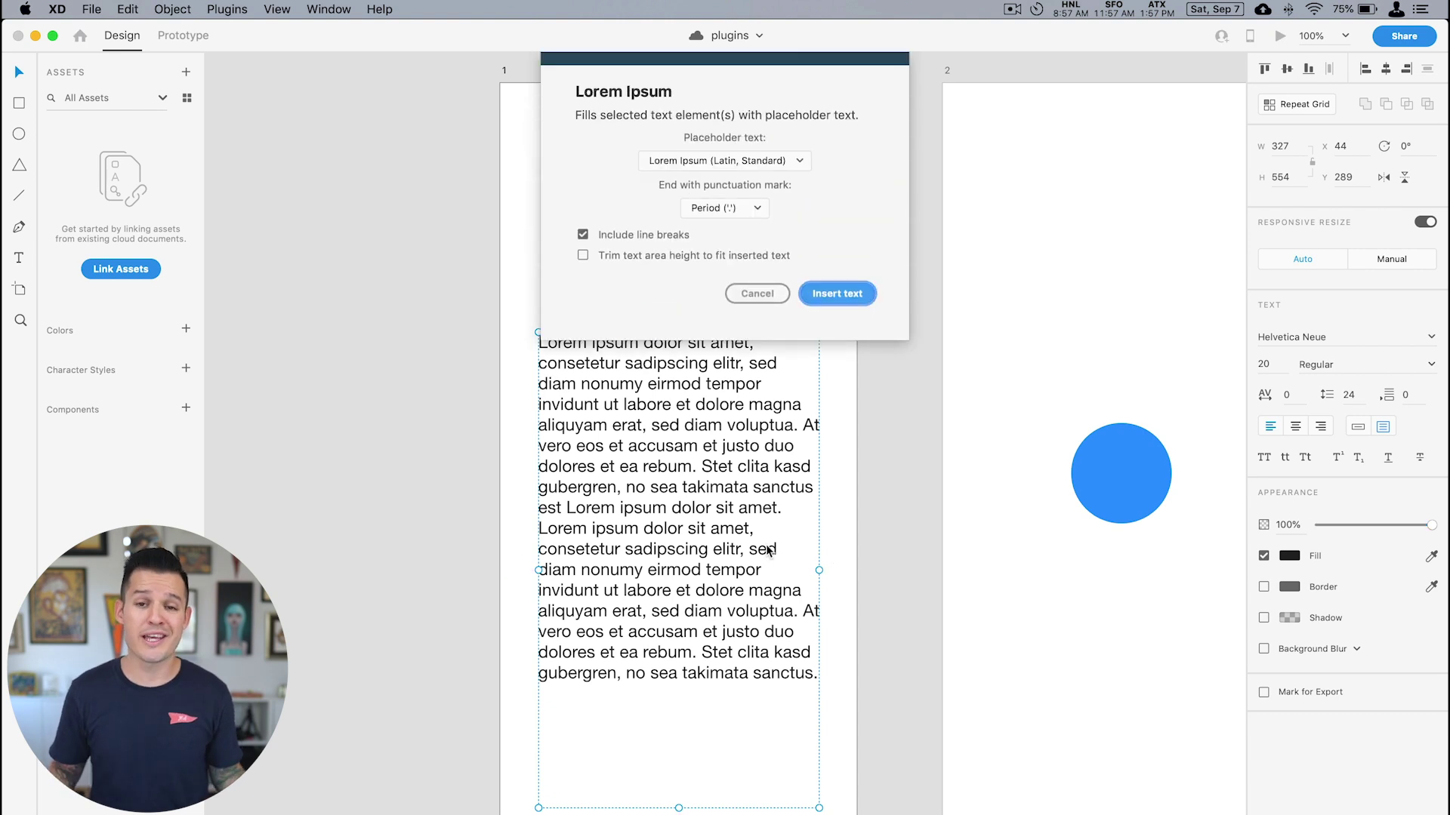
{"action": "left_click", "coordinate": [842, 291]}
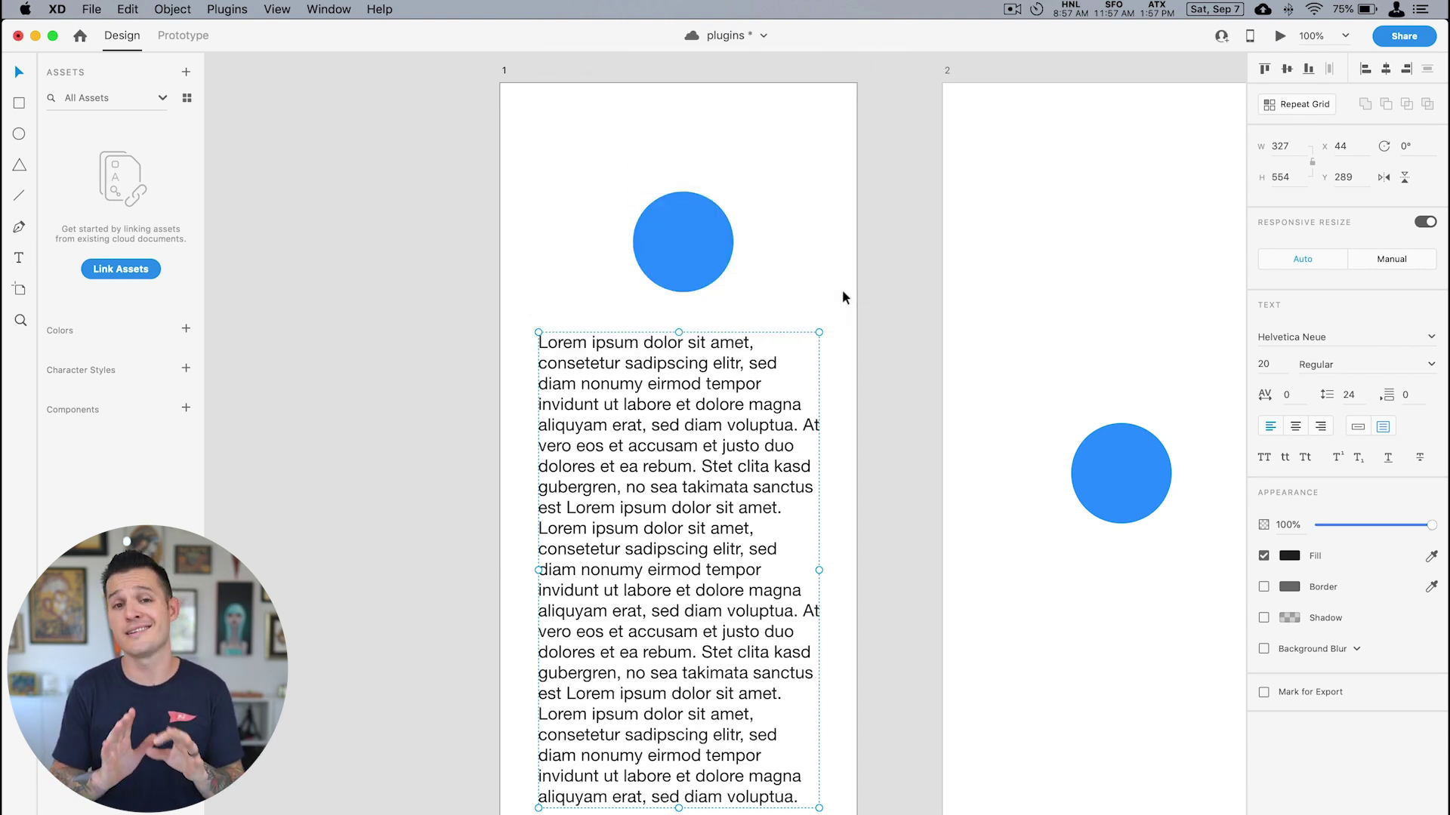